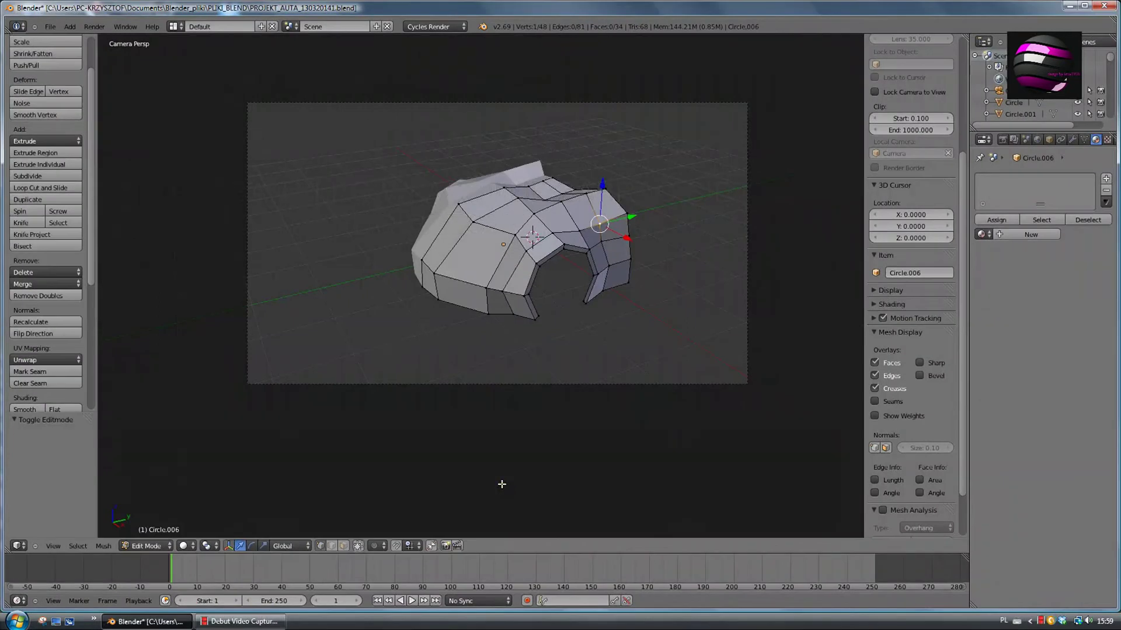
Leave Camera Persp for a User Ortho view of the car front body.
key(KP_0)
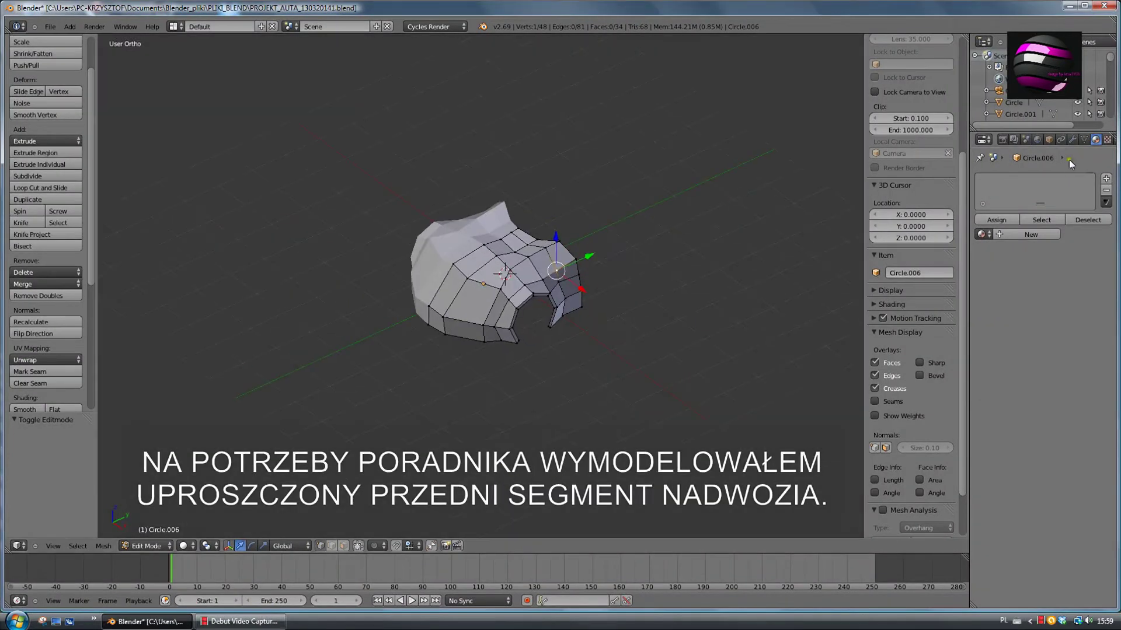
Add a Subdivision Surface modifier below the existing Mirror modifier, then return to Object Mode.
click(1072, 140)
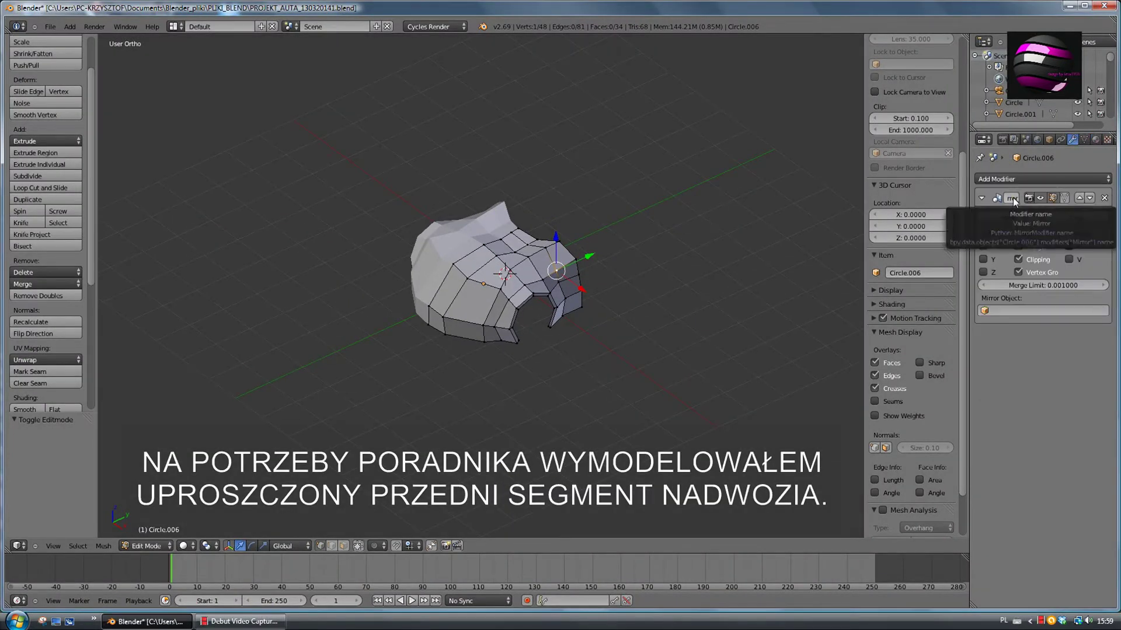
click(1065, 197)
scroll(911, 263, down, 1)
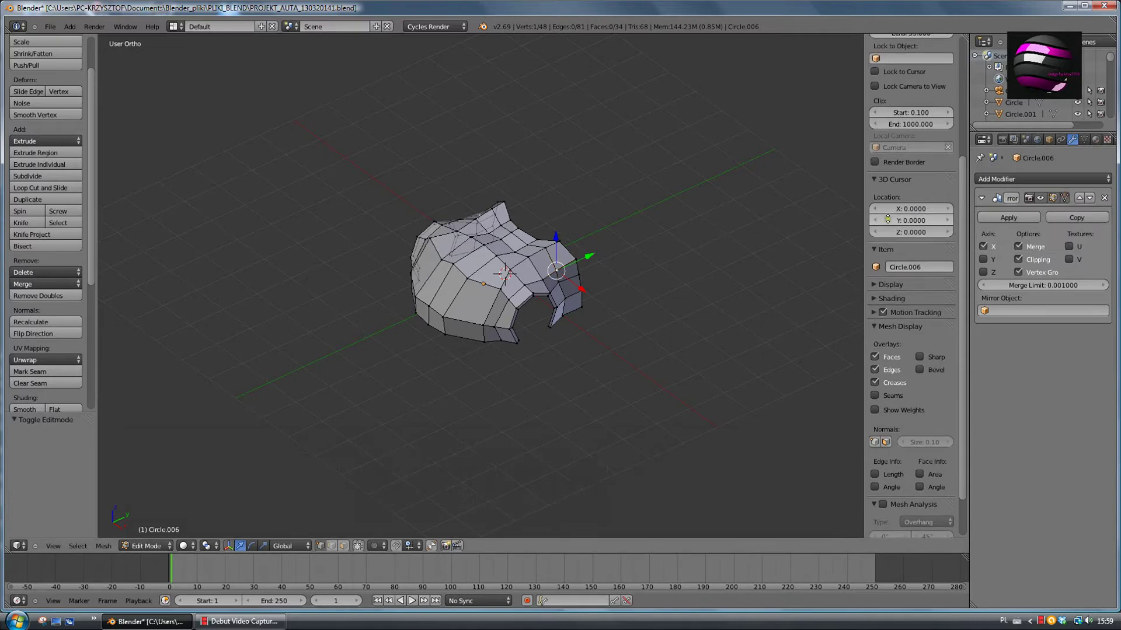
scroll(625, 328, up, 1)
click(1031, 178)
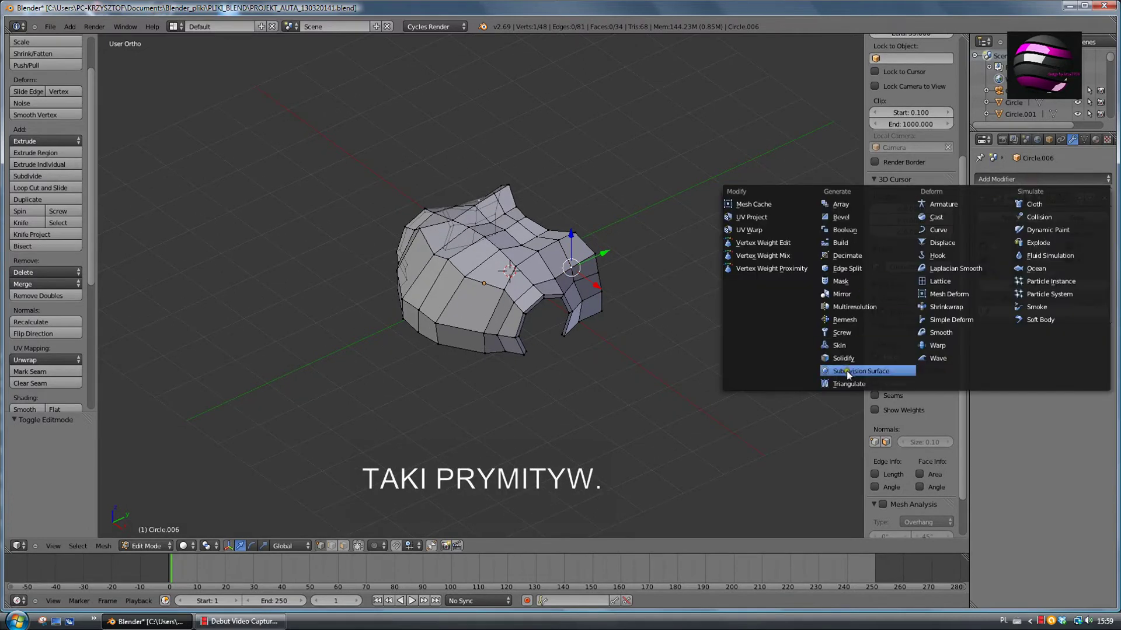
click(849, 374)
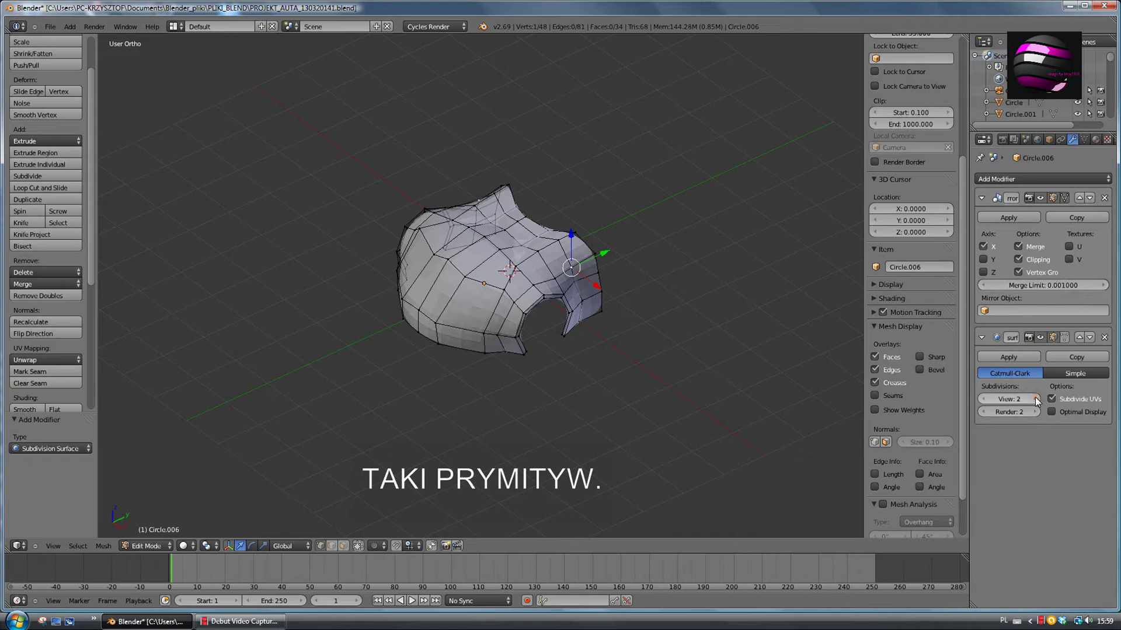
key(Tab)
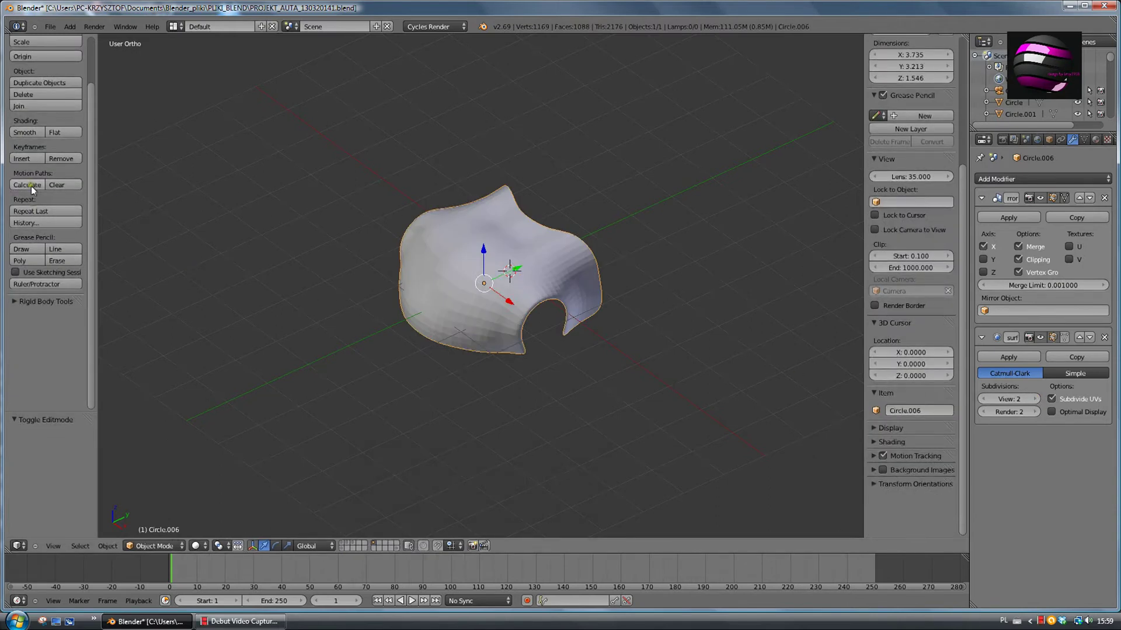
Shade the body smooth and set its first material slot to kari.
click(27, 132)
mouse_move(395, 289)
middle_down()
mouse_move(331, 253)
mouse_move(325, 277)
mouse_move(389, 303)
mouse_move(403, 291)
middle_up()
key(Tab)
click(1096, 139)
click(1031, 235)
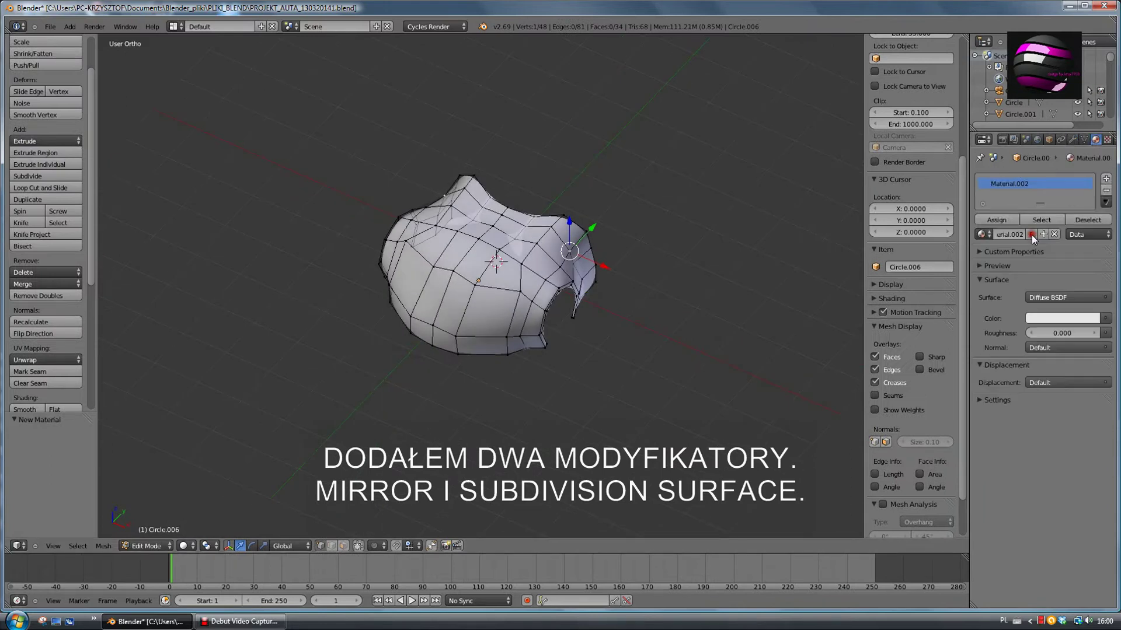
click(986, 237)
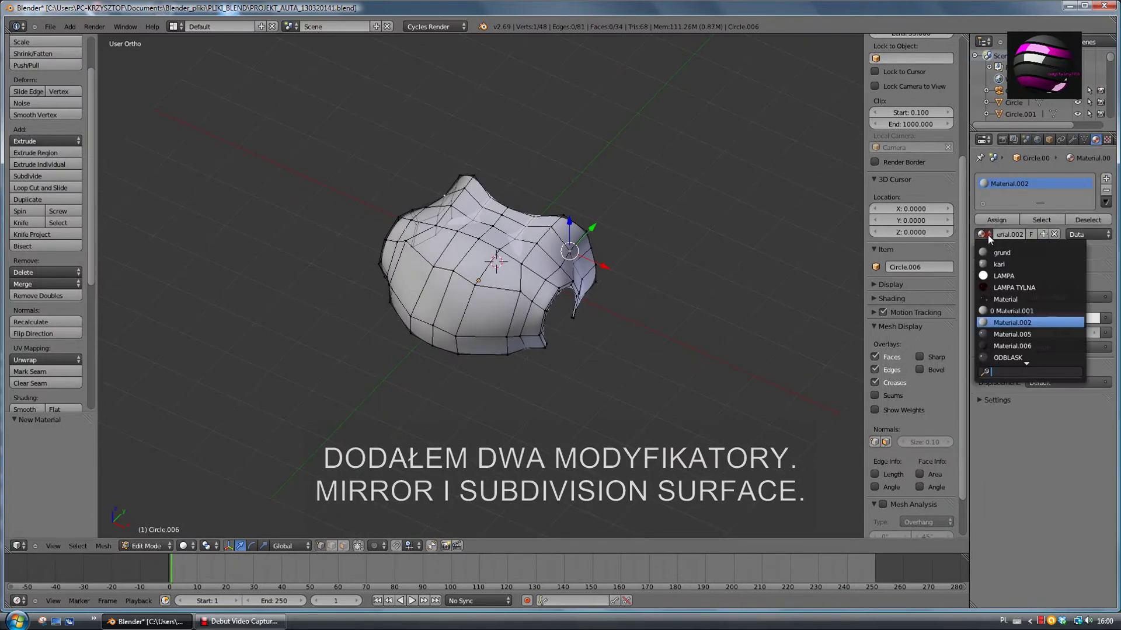
click(1001, 264)
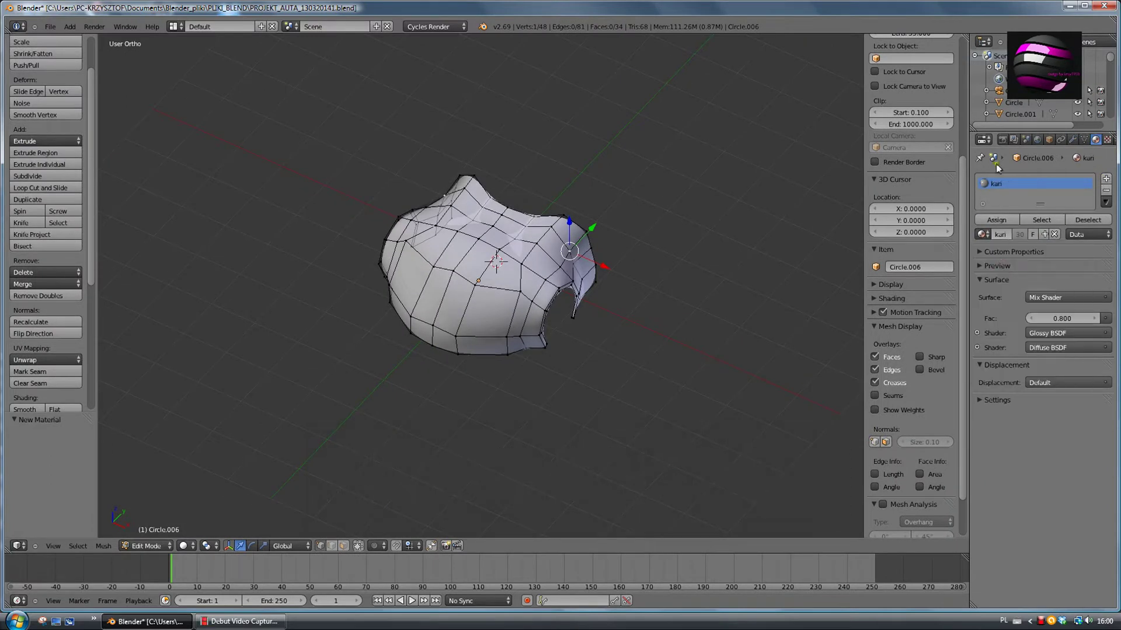
Add an ODBLASK slot and assign ODBLASK to the two headlight faces.
click(1105, 179)
click(986, 235)
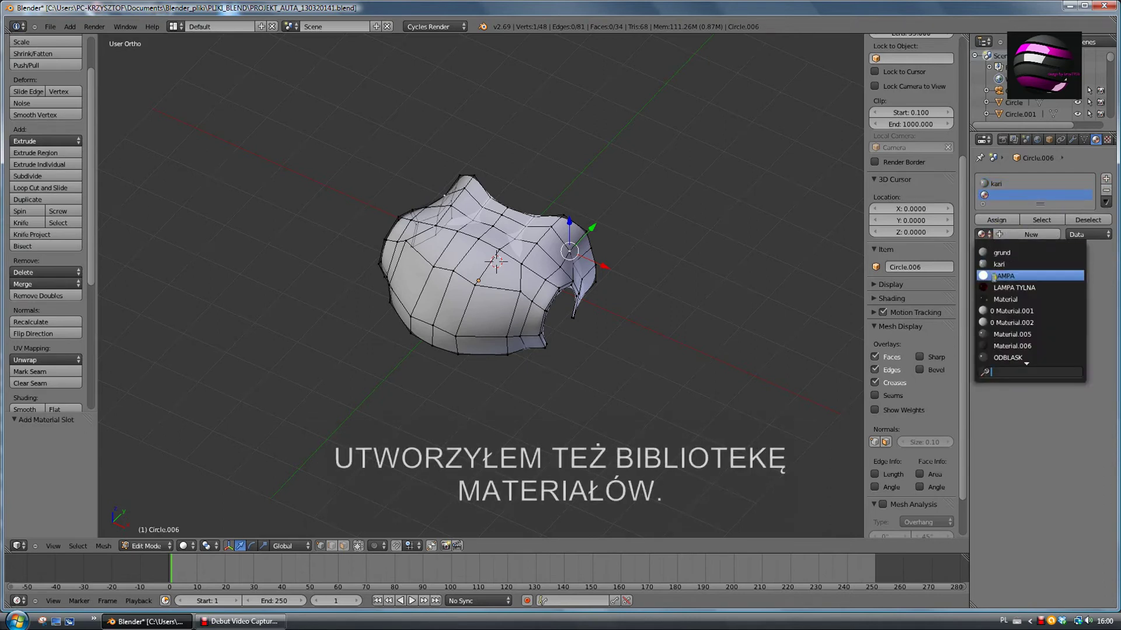
click(1005, 346)
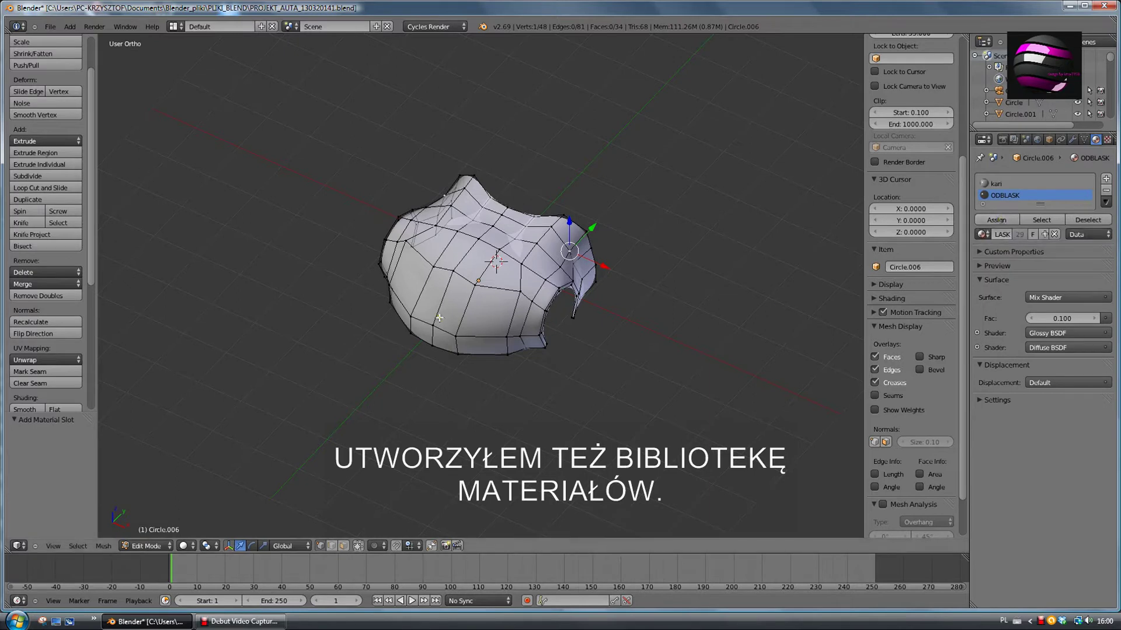
click(996, 183)
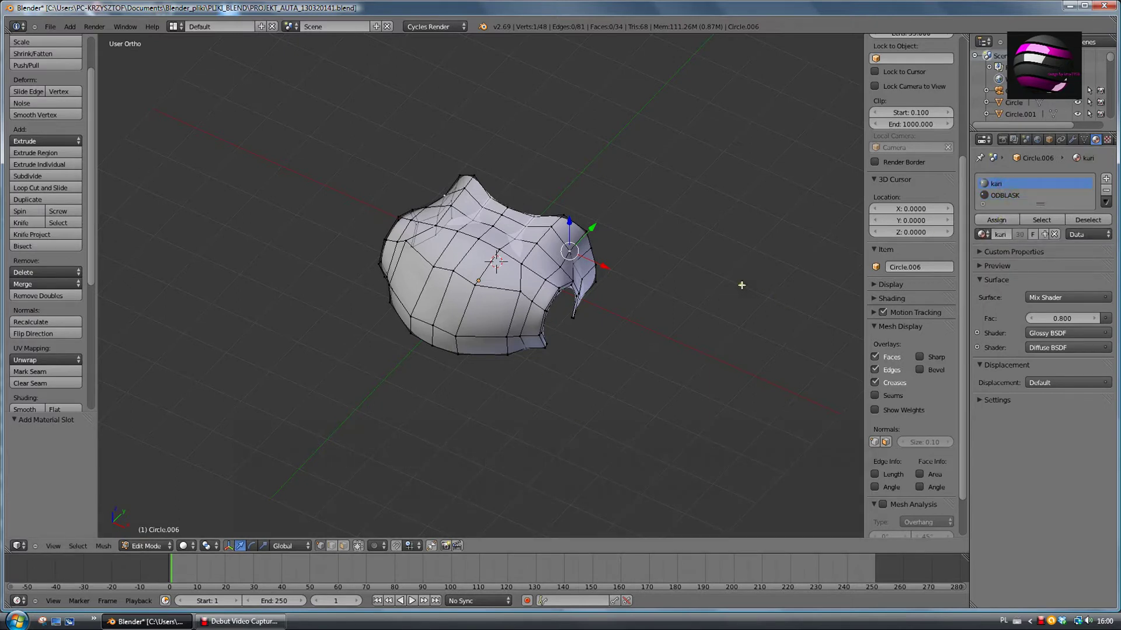
key(a)
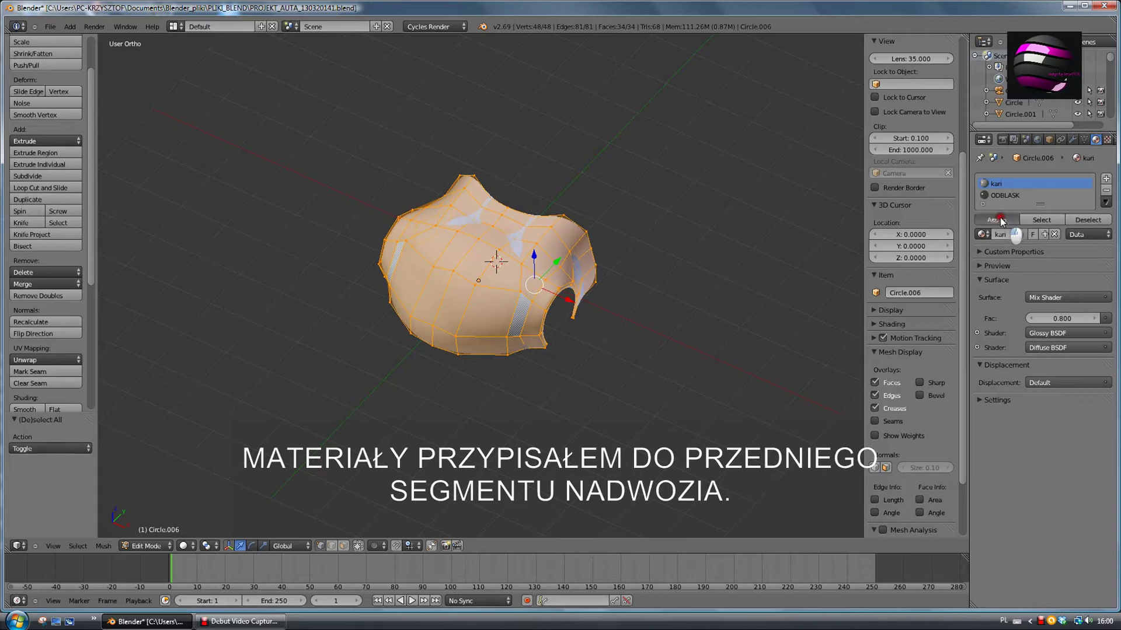
click(998, 220)
key(ctrl+z)
key(Tab)
key(Tab)
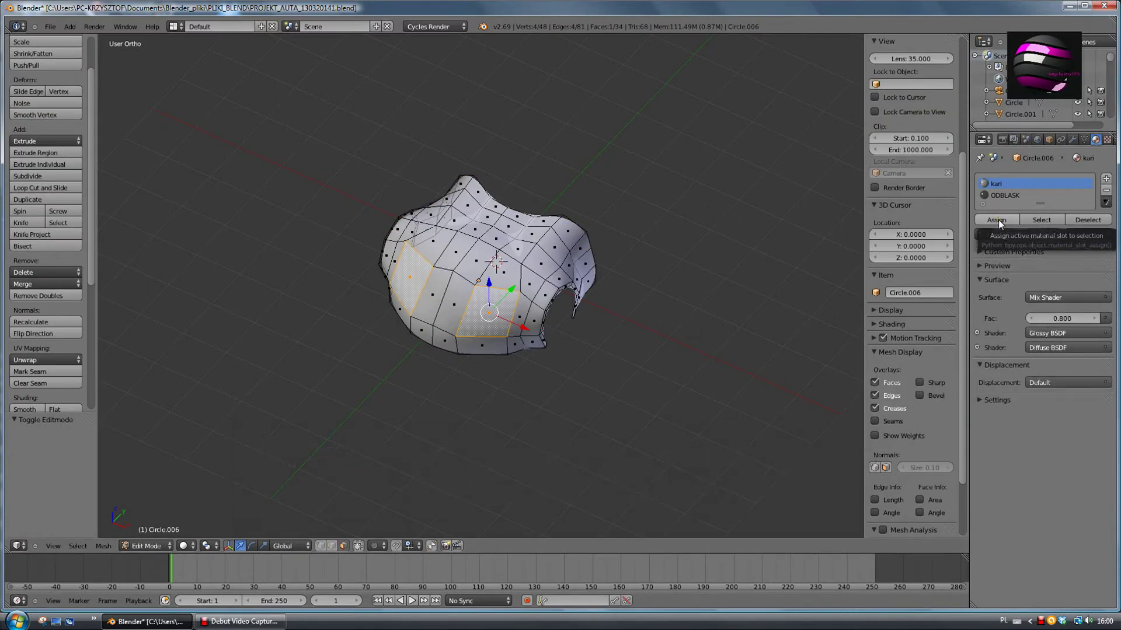
click(1001, 196)
click(998, 220)
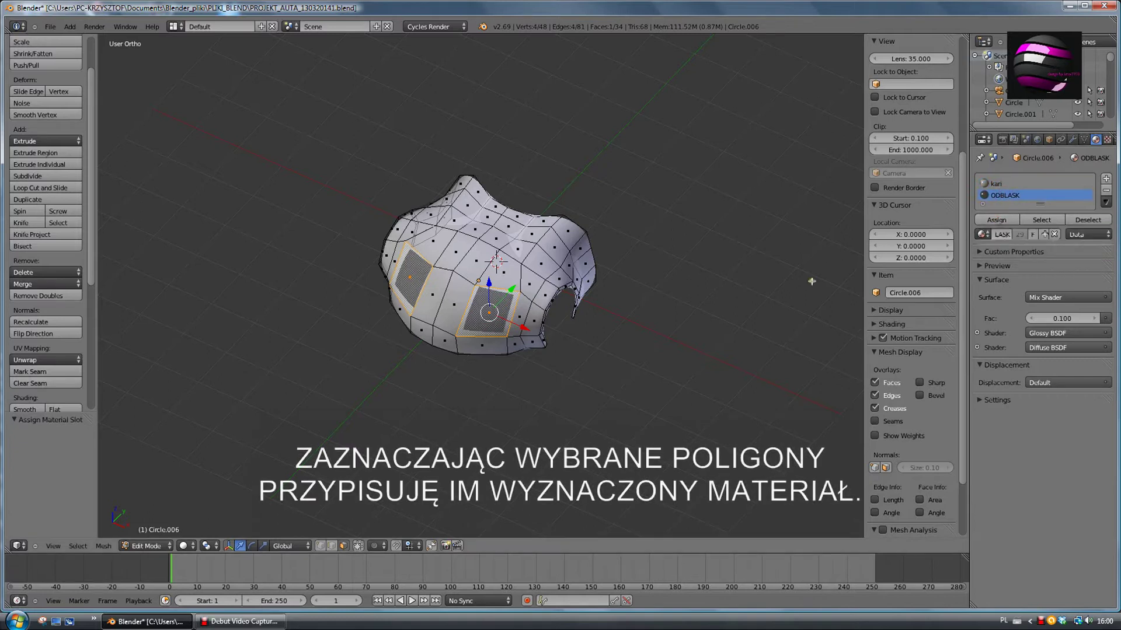
Add szklo_R and zderzaki as the third and fourth material slots.
click(1106, 179)
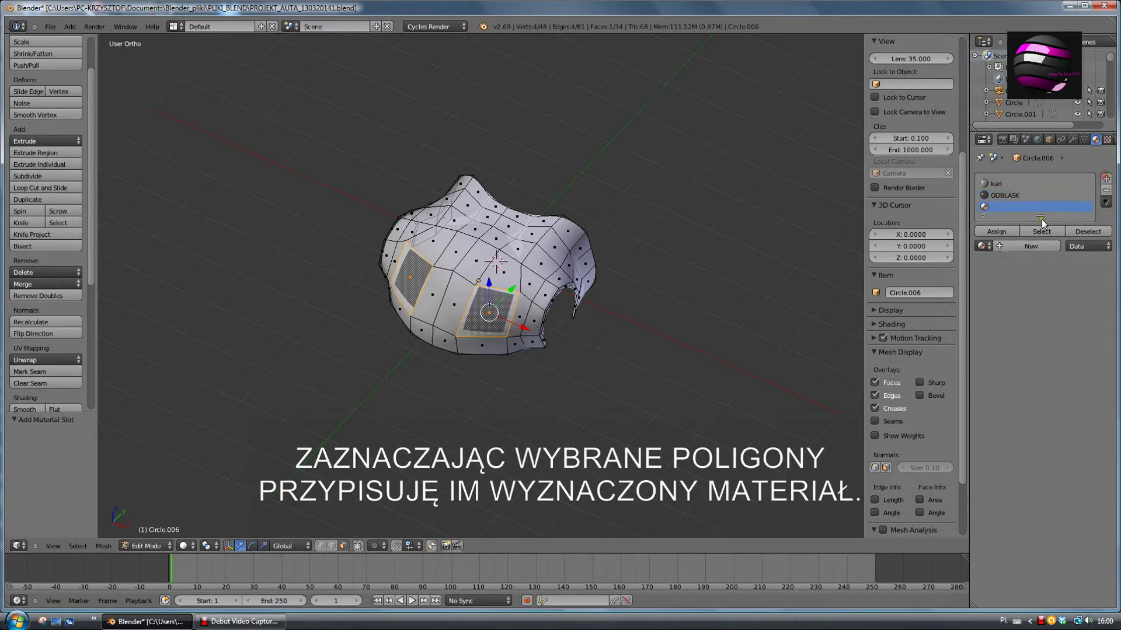
click(990, 250)
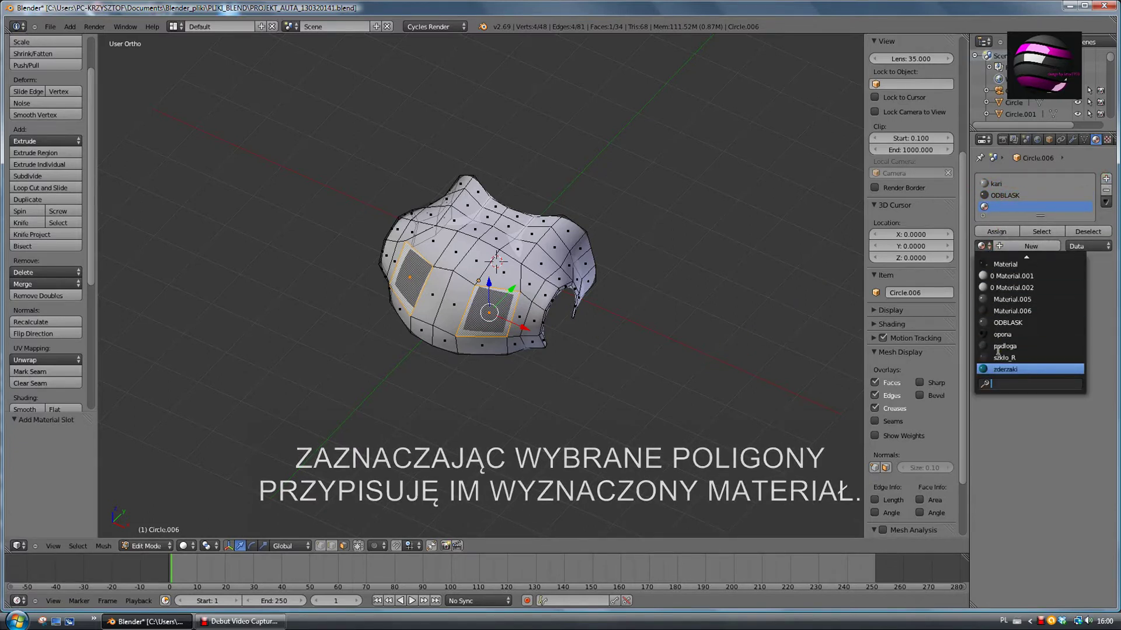
click(1001, 357)
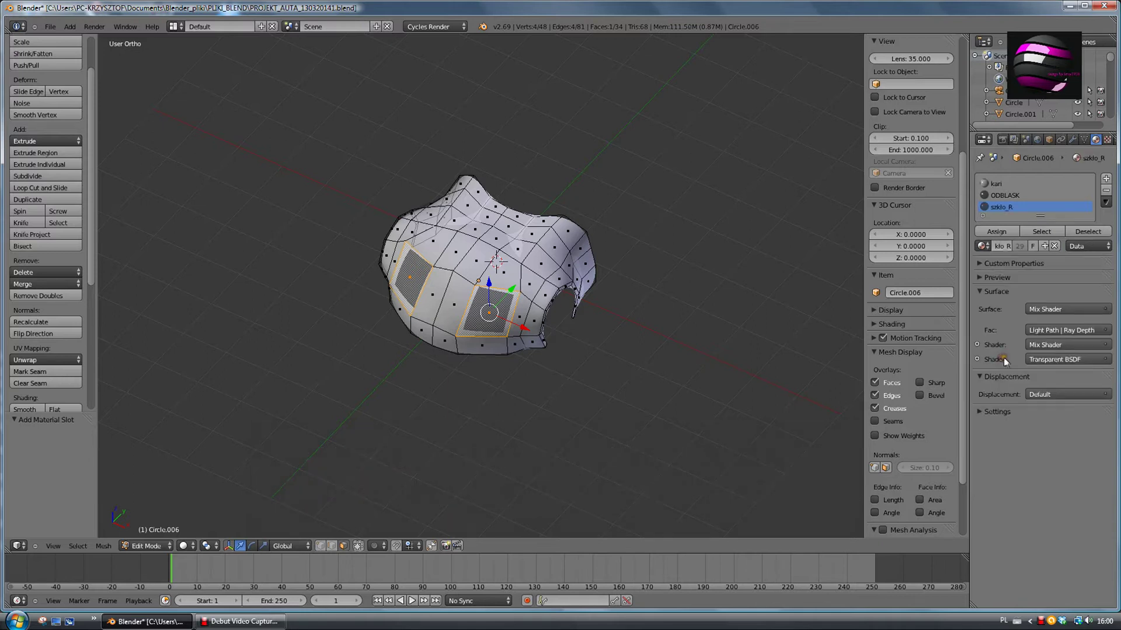
click(1105, 179)
click(984, 257)
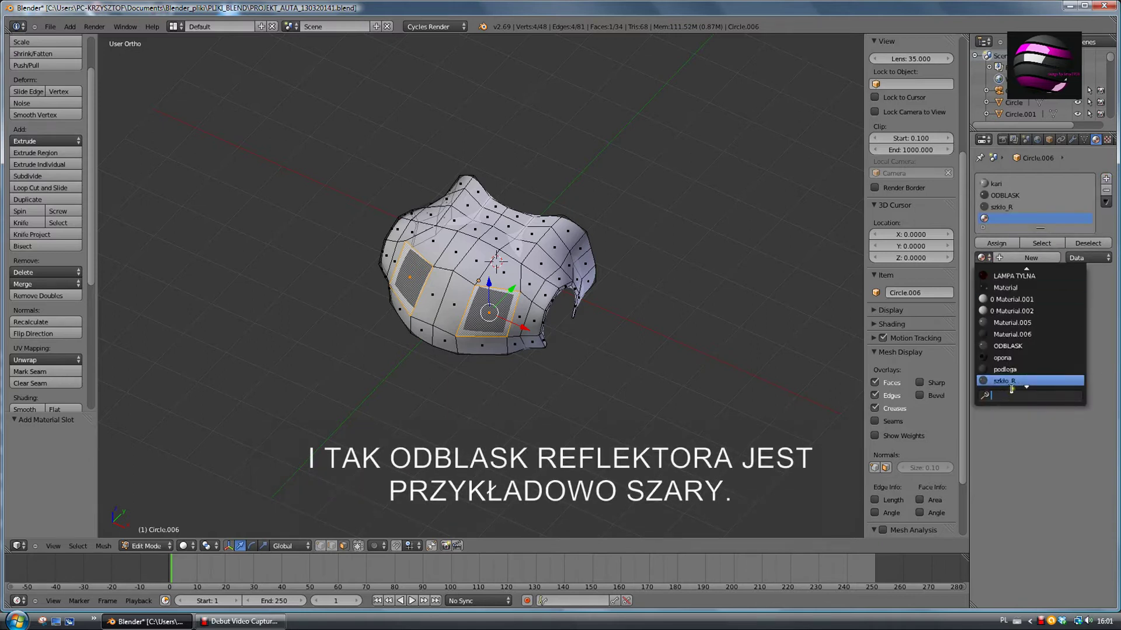
click(1005, 382)
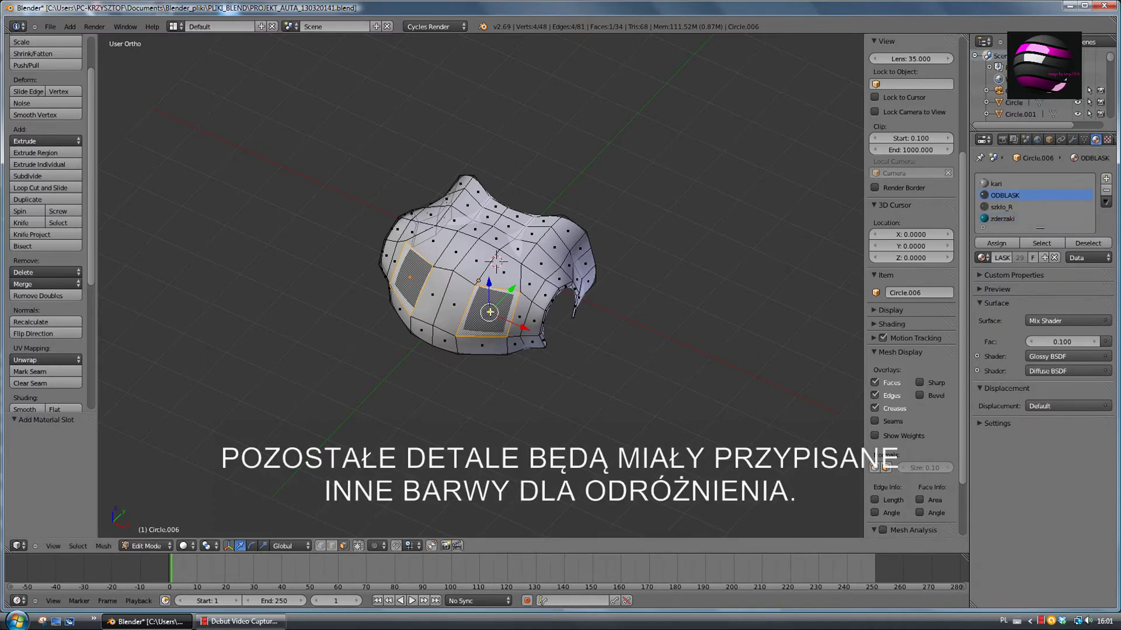
key(KP_3)
scroll(470, 322, up, 2)
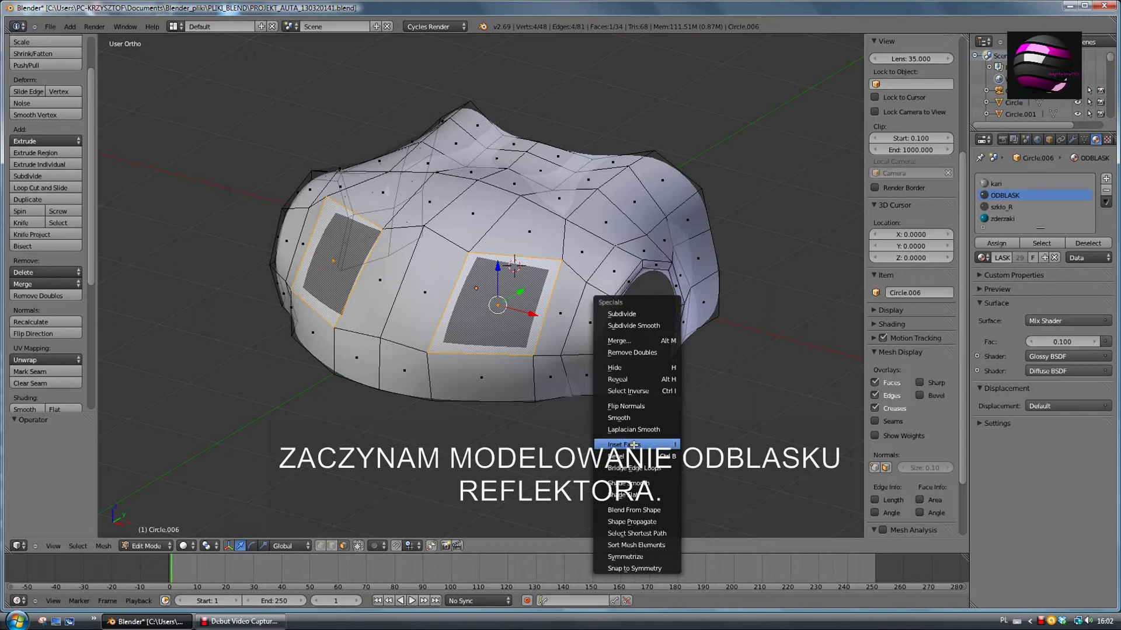
Inset the two headlight faces with thickness 0.0740 to form frames.
click(634, 445)
click(627, 443)
key(w)
click(679, 451)
click(662, 460)
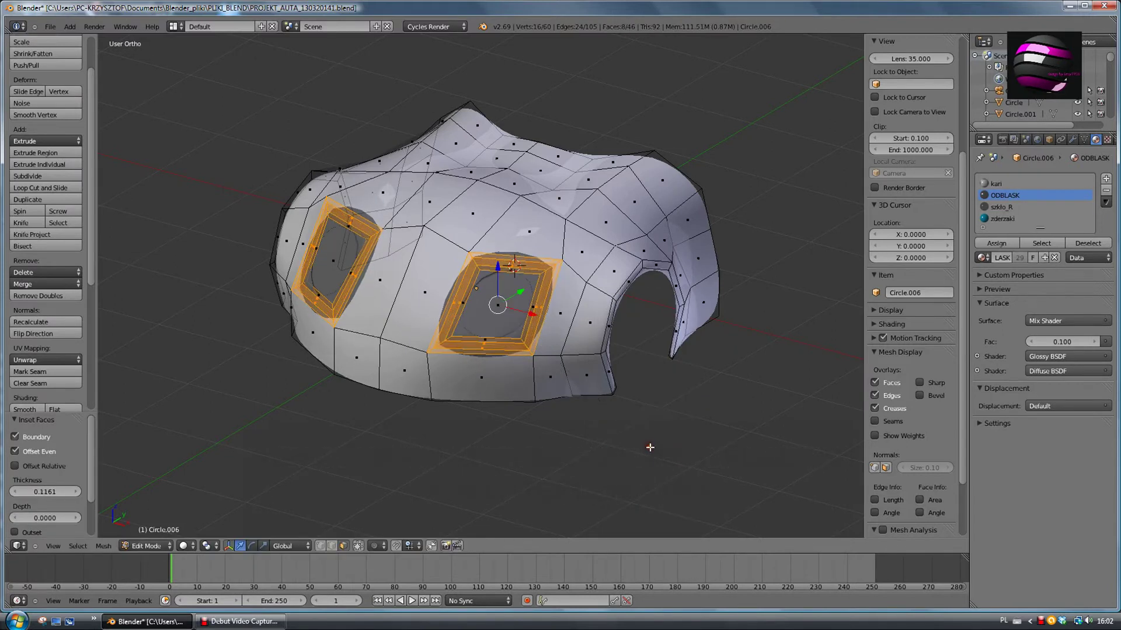
key(ctrl+z)
key(ctrl+z)
key(w)
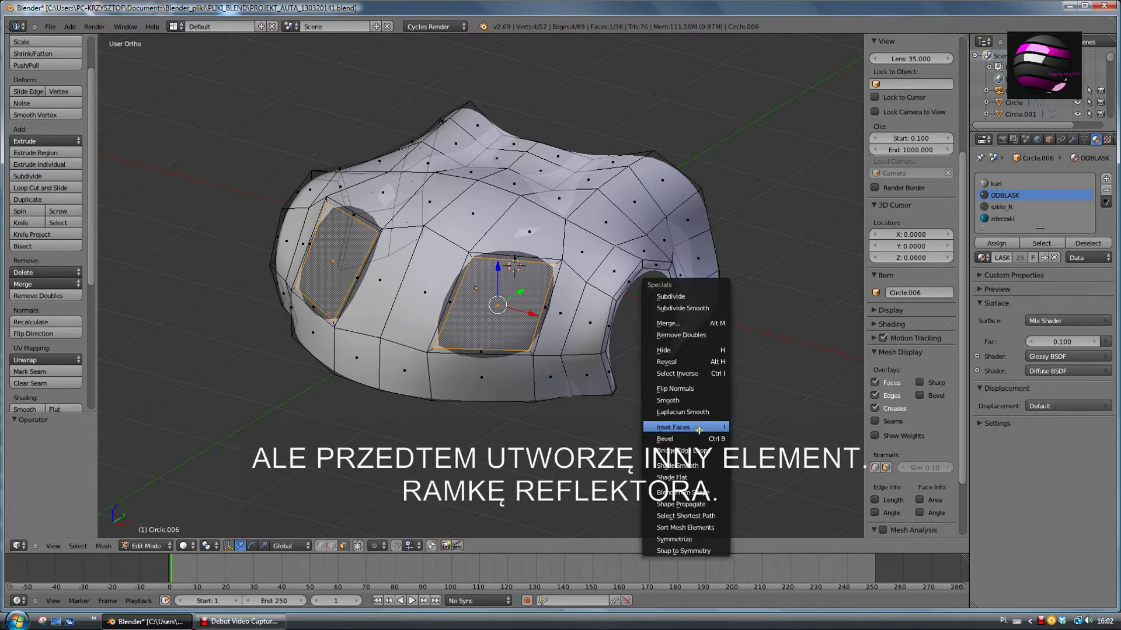
click(699, 428)
click(689, 431)
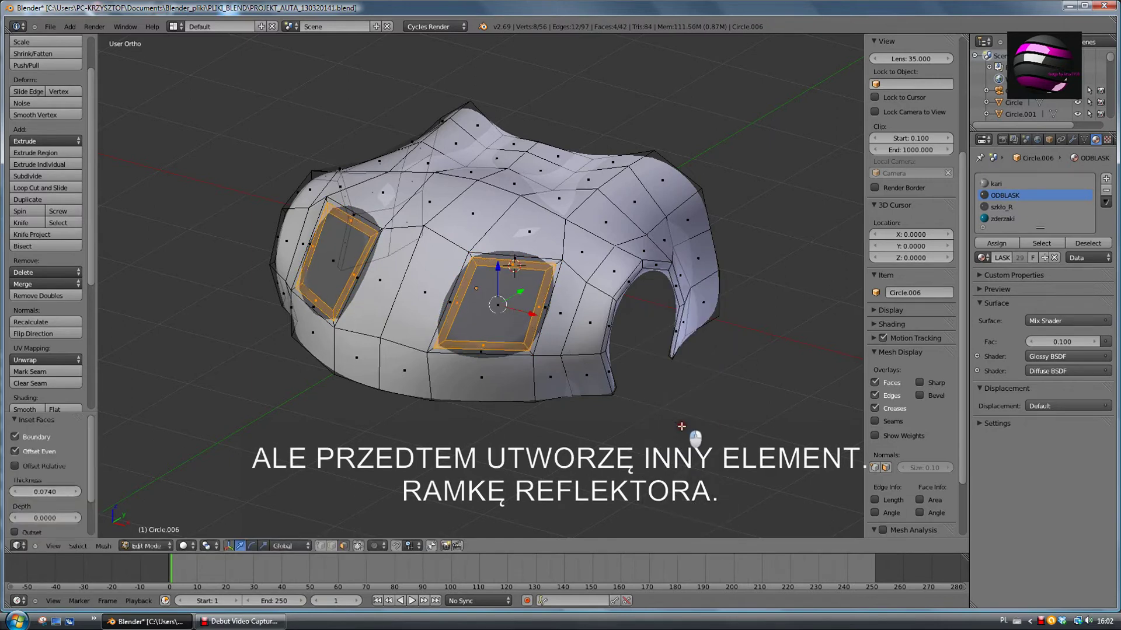
Select the headlight frame faces and assign them the green zderzaki material.
scroll(681, 393, up, 2)
scroll(665, 409, up, 2)
middle_drag(662, 410, 589, 362)
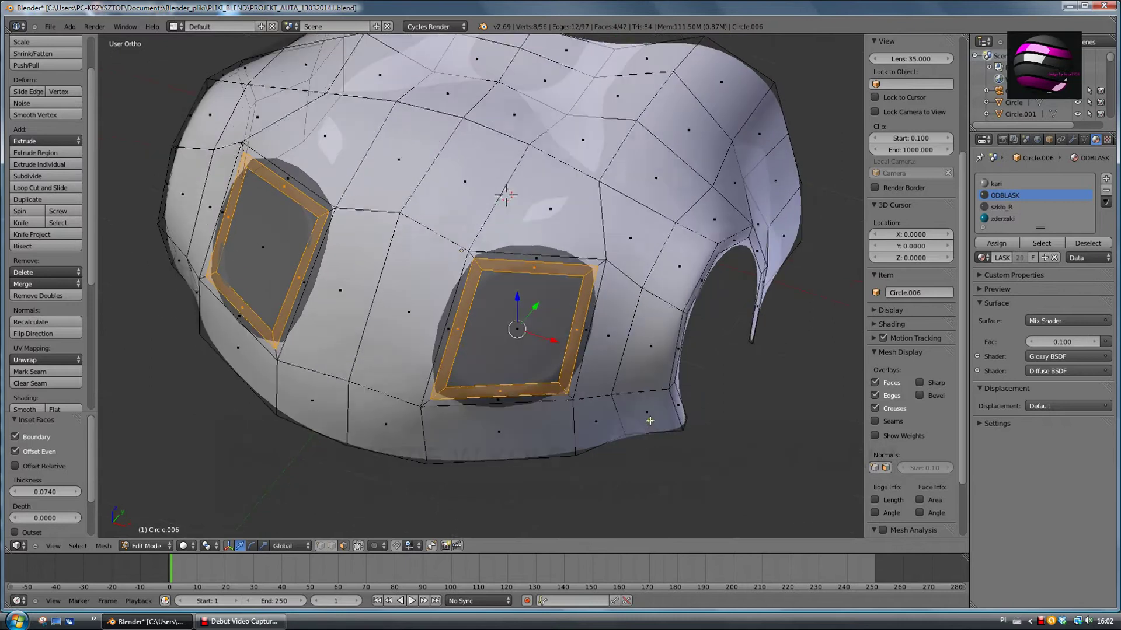
right_click(446, 328)
alt+right_click(468, 260)
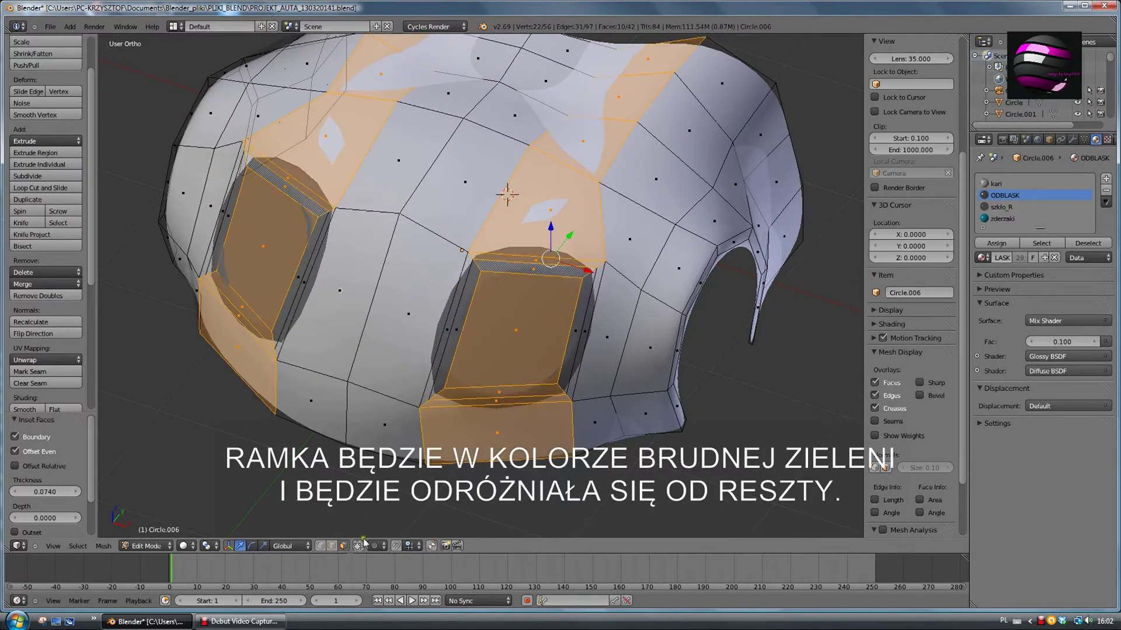
alt+right_click(427, 404)
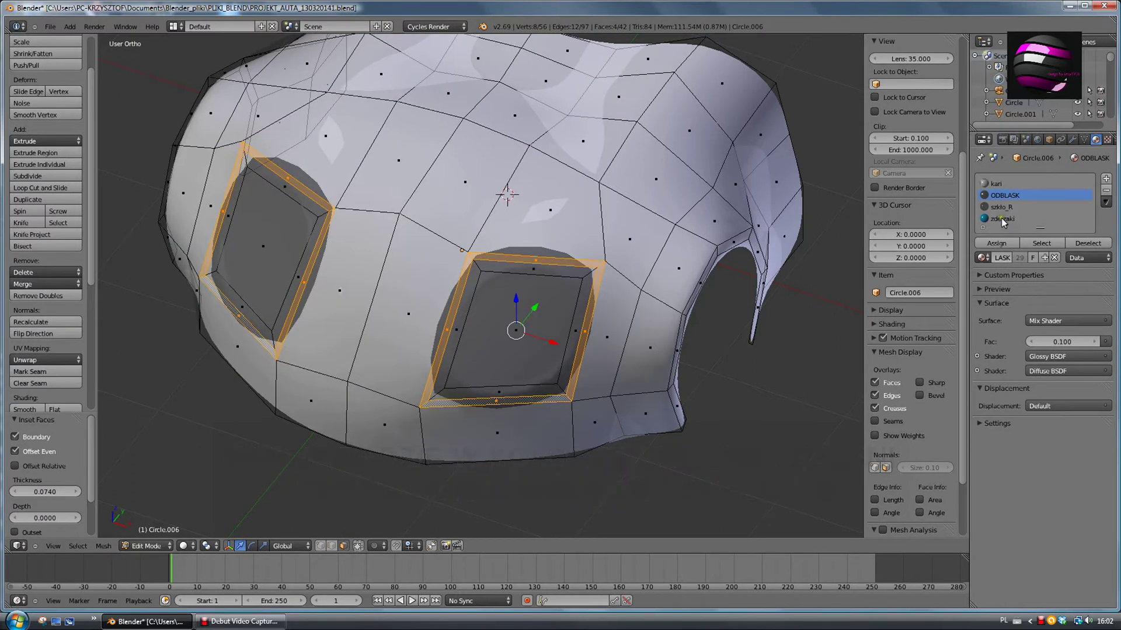
click(997, 243)
click(1004, 195)
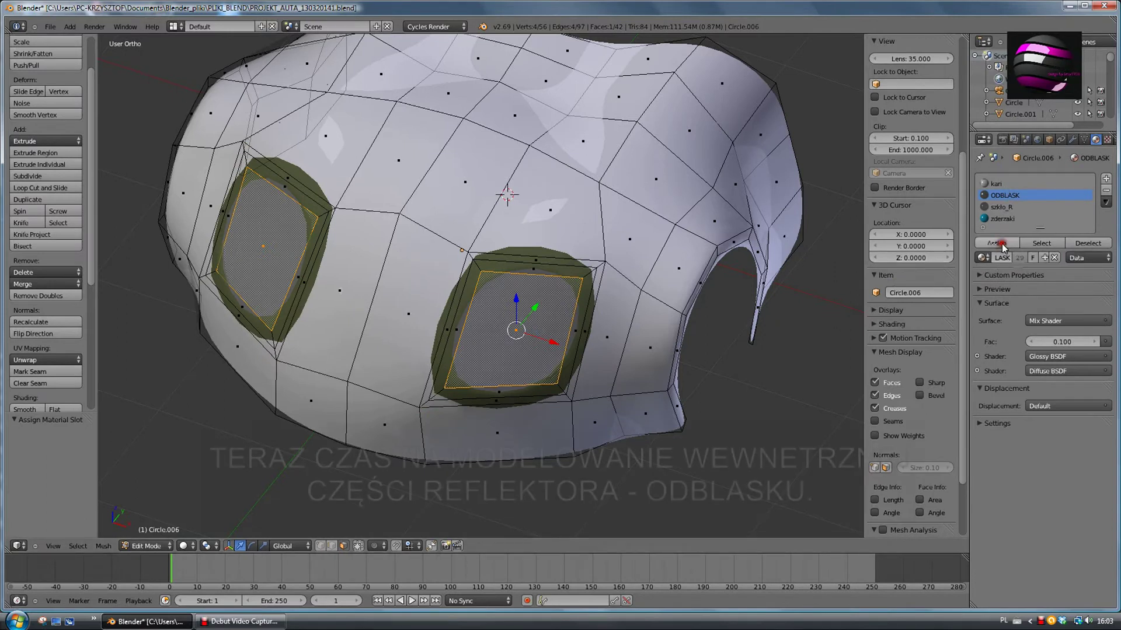
Extrude the headlight face outward and knife-cut across the extension.
middle_drag(758, 374, 664, 365)
scroll(493, 361, up, 1)
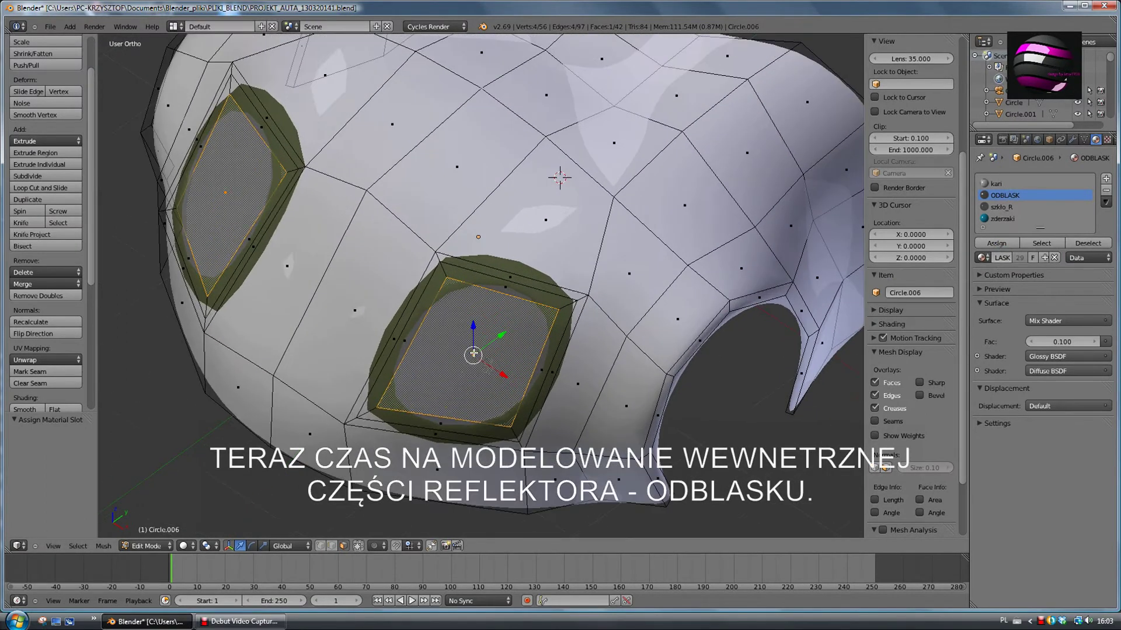
key(KP_3)
scroll(513, 295, down, 3)
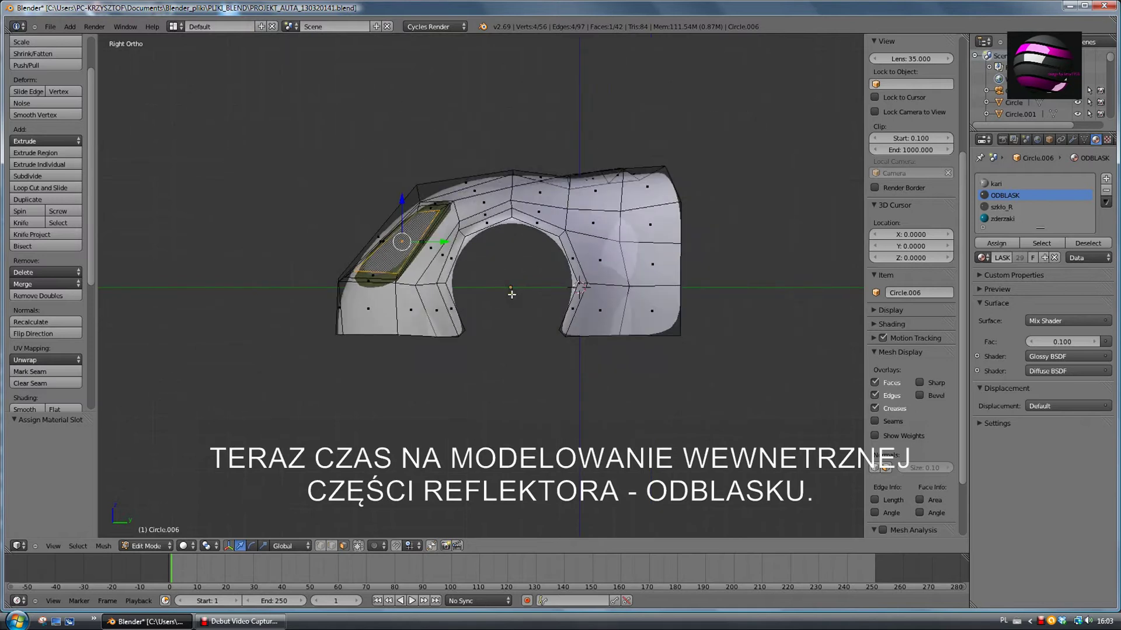
key(e)
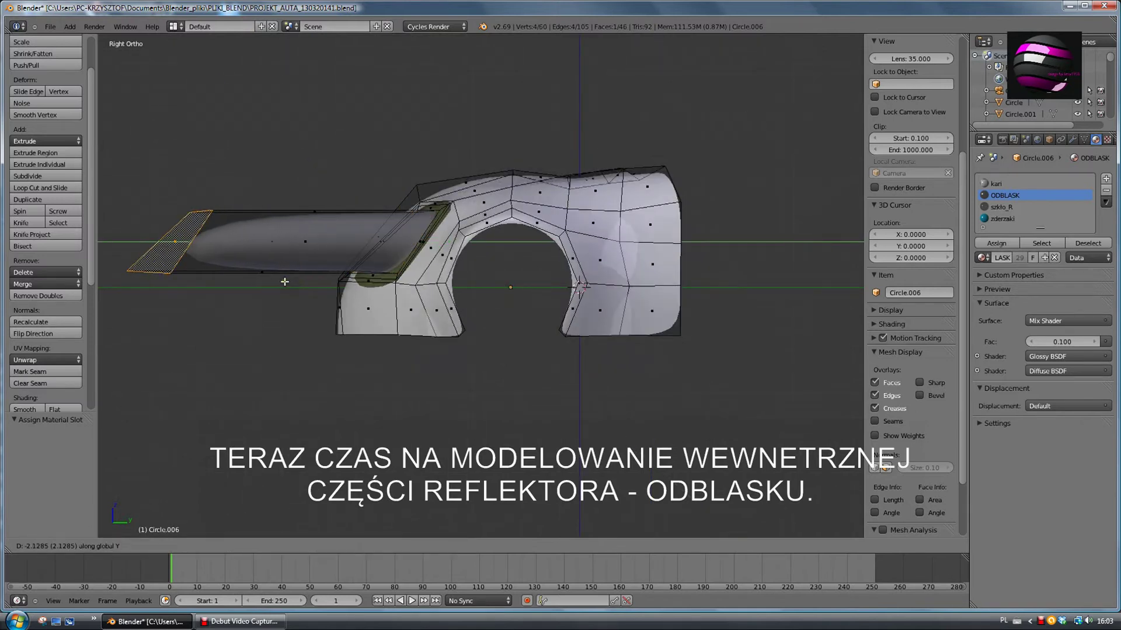
click(284, 282)
key(a)
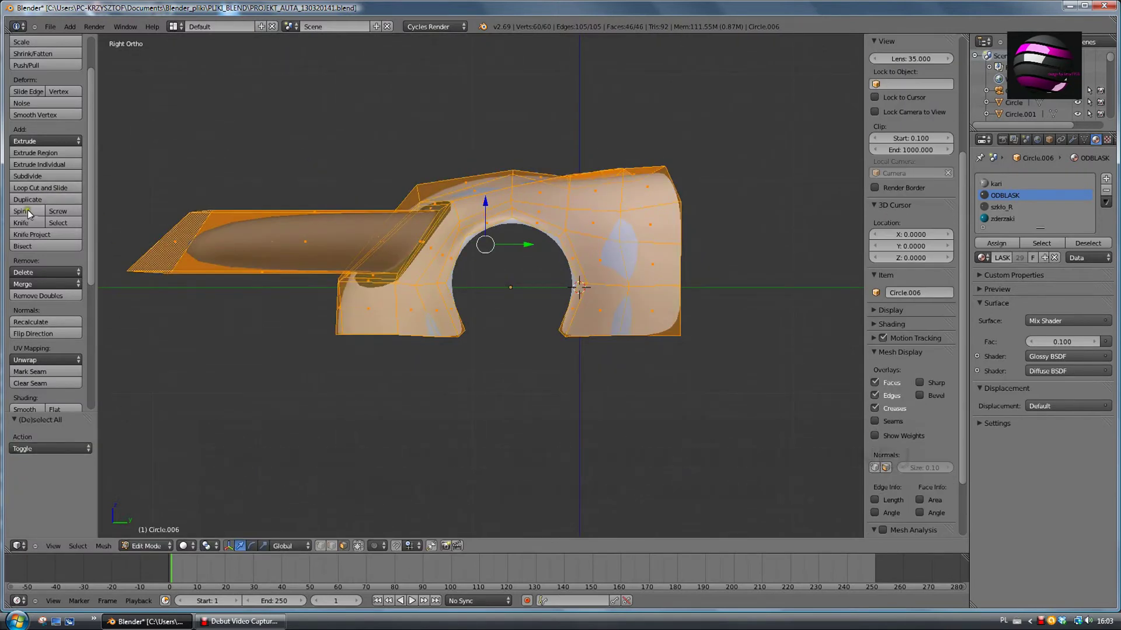
click(66, 222)
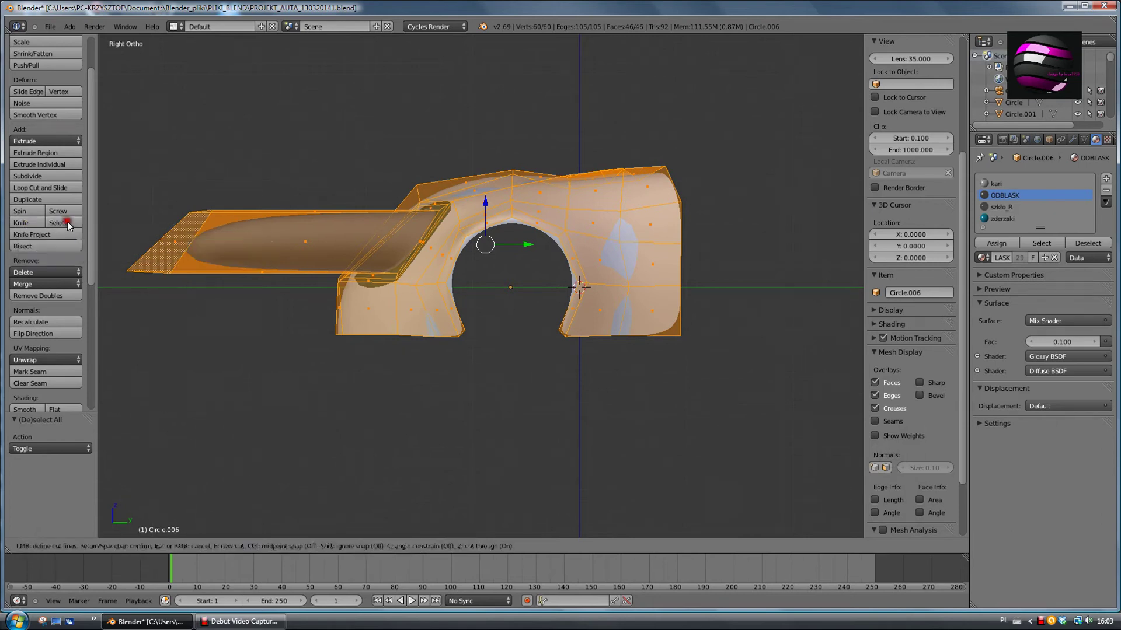
click(235, 150)
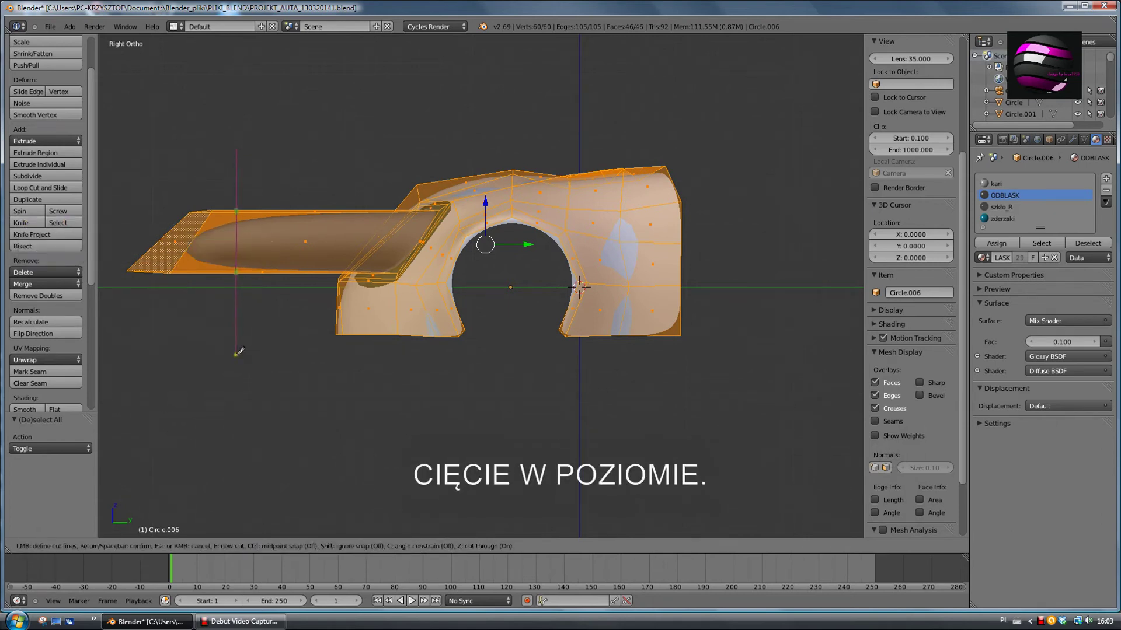
key(Return)
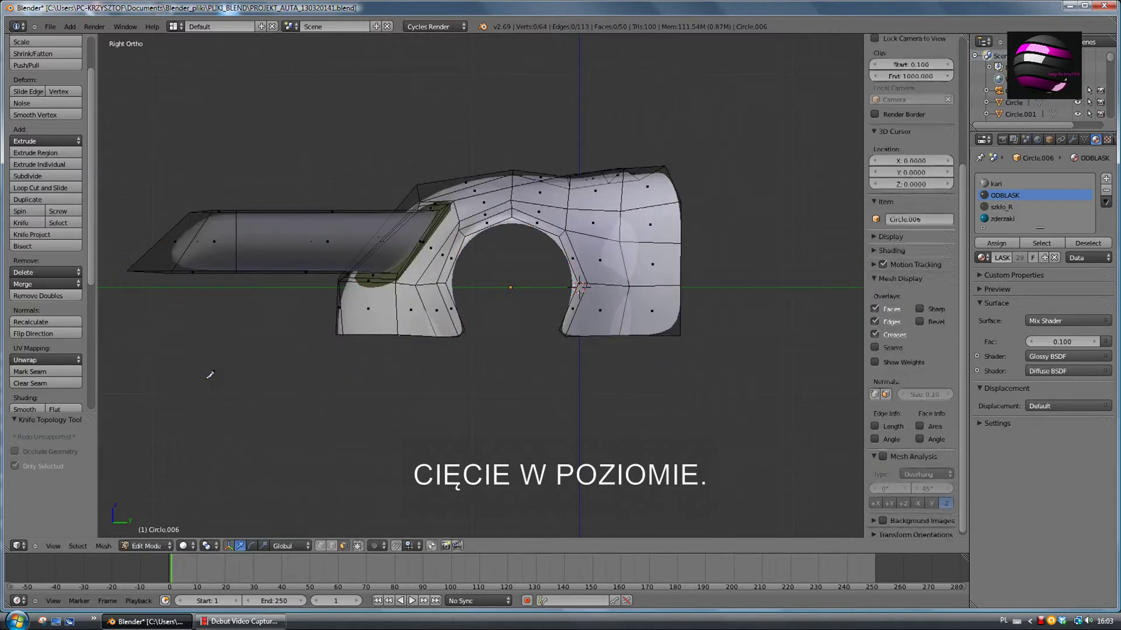
Box-select and delete the vertices at the far end of the extension.
key(b)
drag(114, 149, 239, 336)
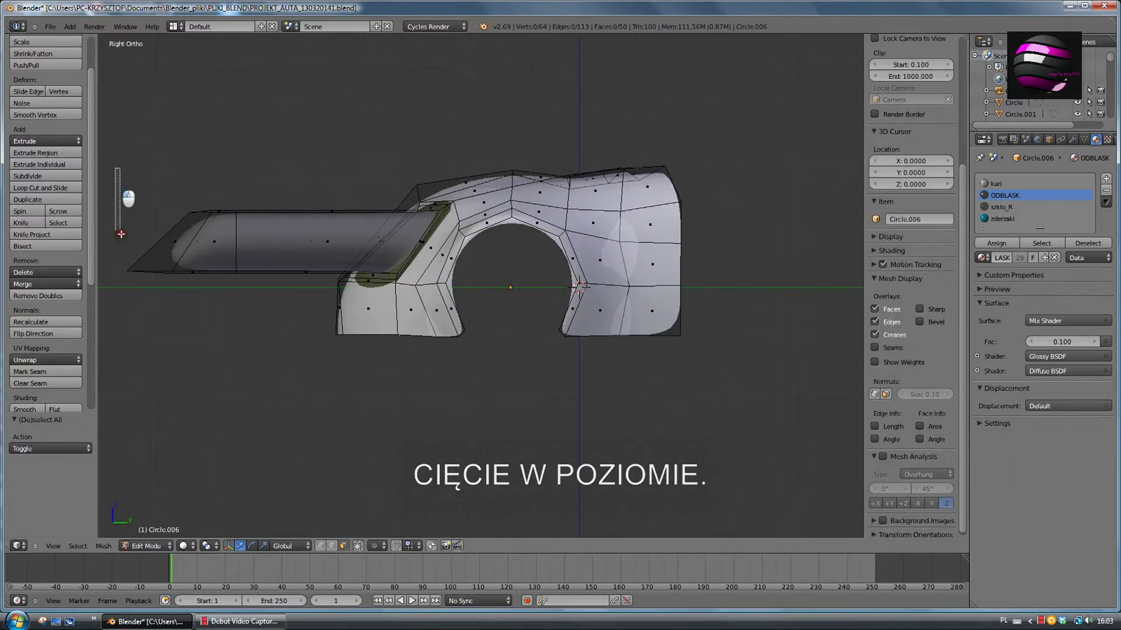
key(x)
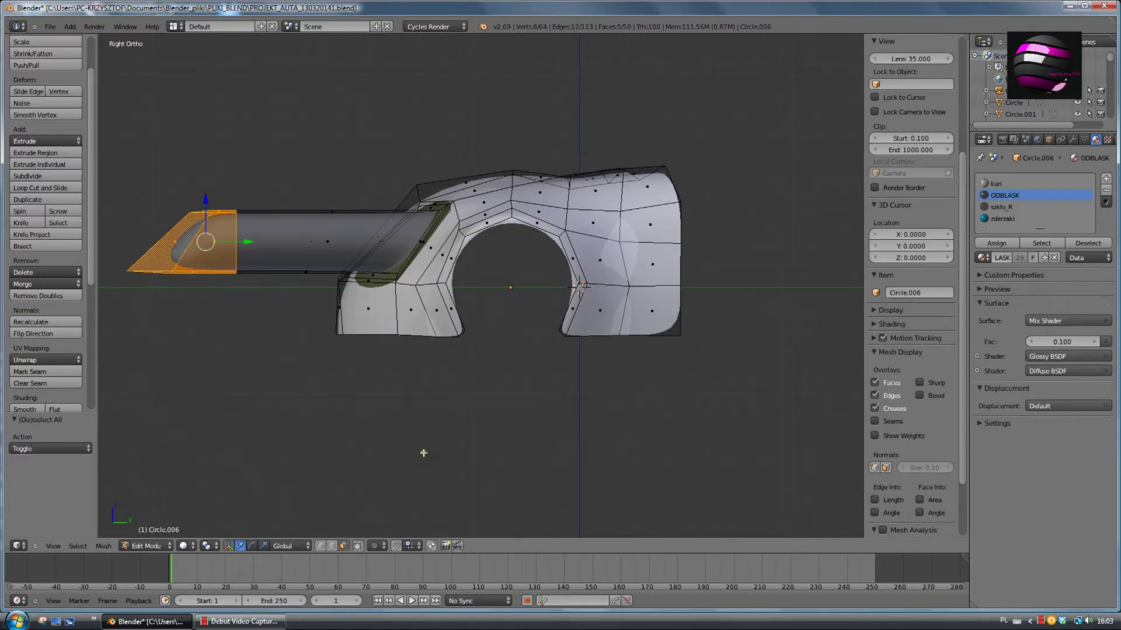
key(a)
key(b)
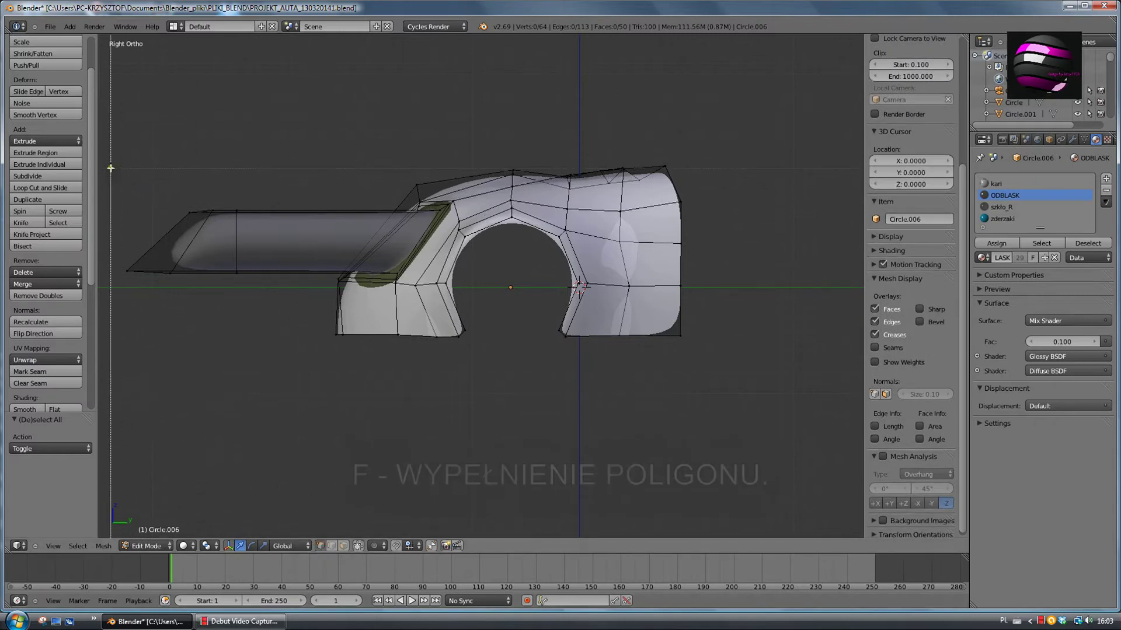
drag(113, 175, 227, 325)
key(x)
click(190, 327)
mouse_move(193, 328)
middle_down()
mouse_move(295, 379)
mouse_move(285, 405)
mouse_move(253, 395)
mouse_move(215, 311)
middle_up()
Fill the open end, push the face back along Y and scale it to 0.723.
key(b)
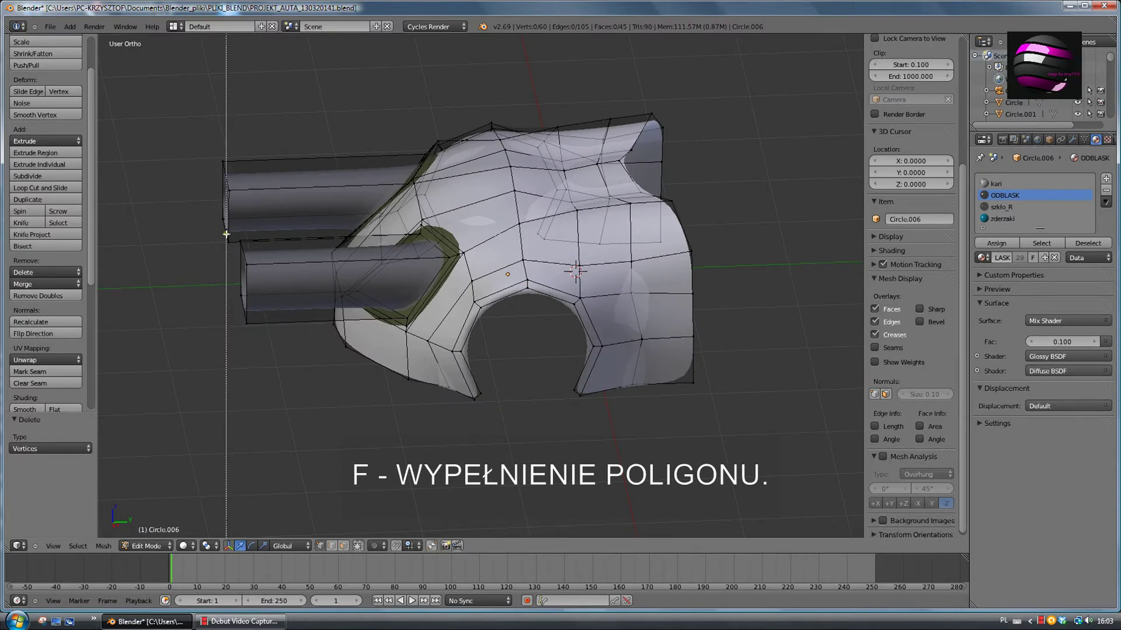
drag(228, 232, 270, 367)
key(f)
middle_drag(270, 368, 445, 408)
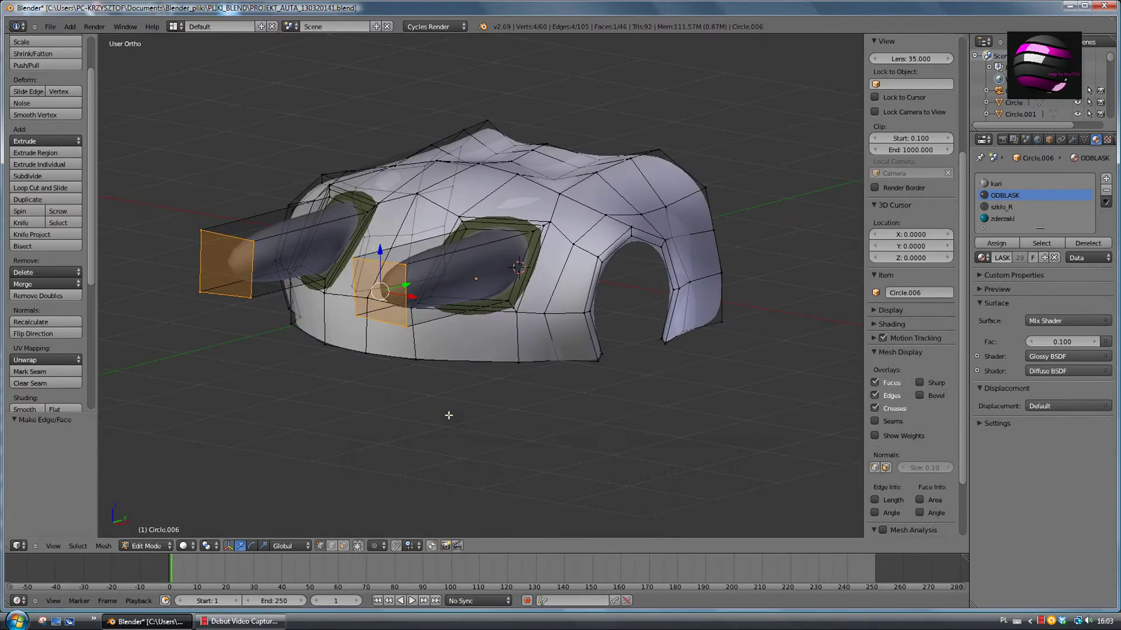
key(KP_3)
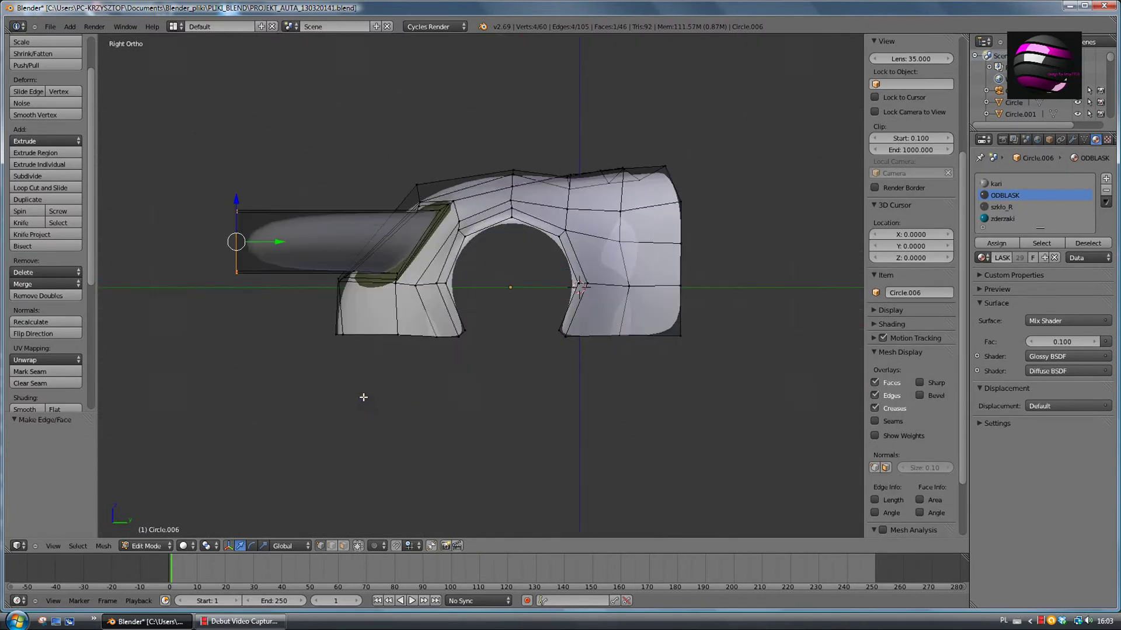
key(g)
key(y)
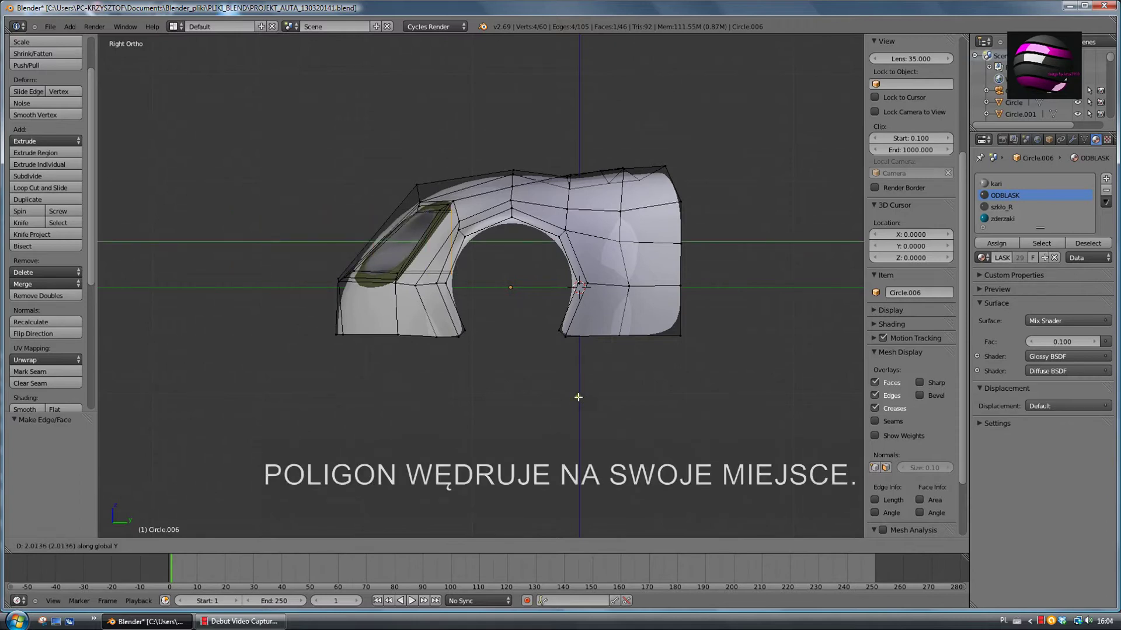
click(586, 396)
key(s)
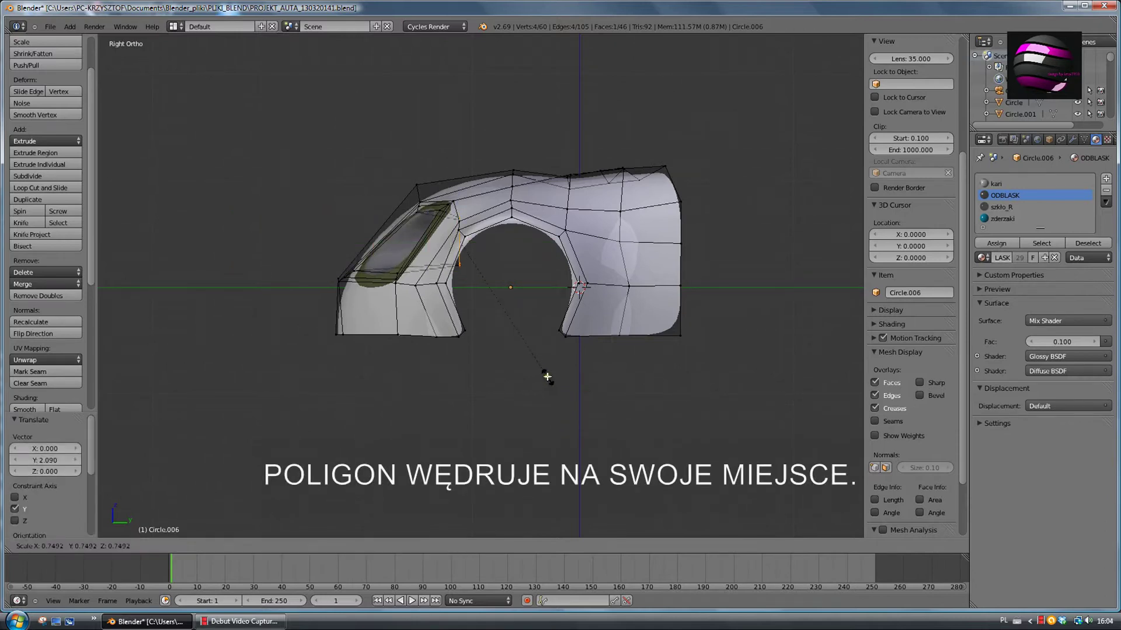
click(548, 378)
key(KP_1)
mouse_move(591, 380)
middle_down()
mouse_move(572, 383)
mouse_move(574, 395)
middle_up()
Inset the reflector bottoms by 0.0732, extrude them slightly and scale to 0.810.
key(w)
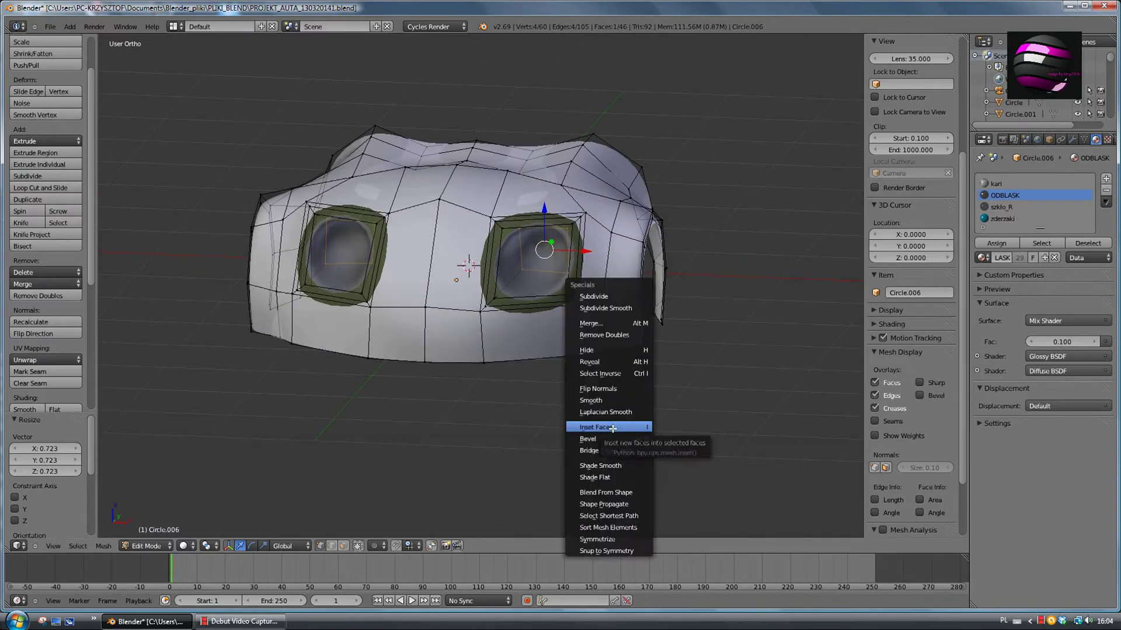
click(613, 428)
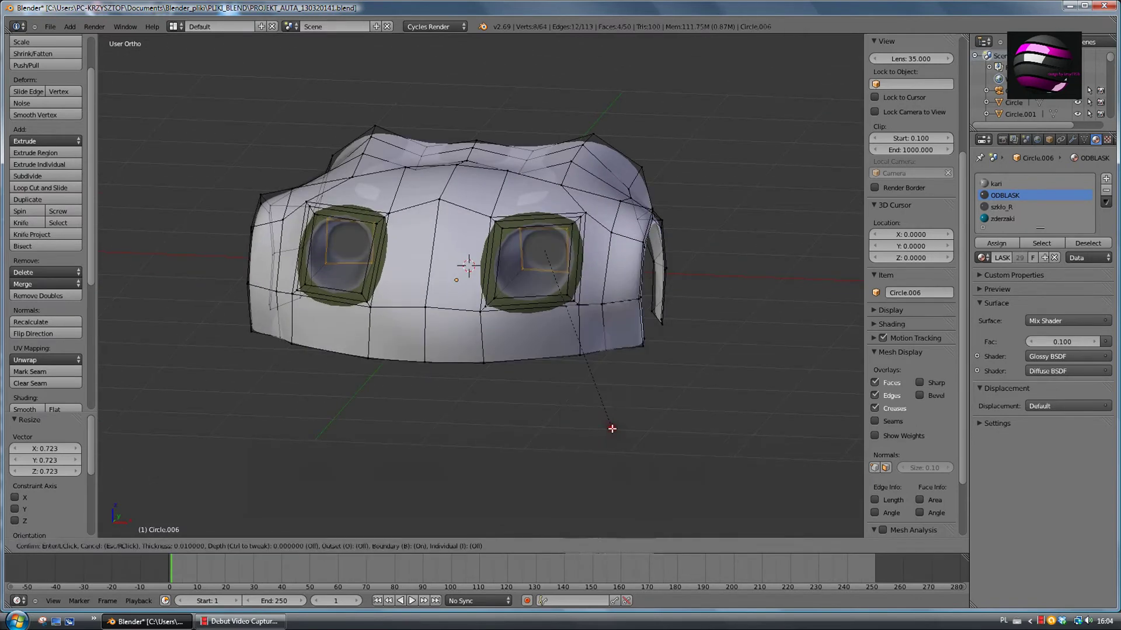
click(609, 421)
click(344, 545)
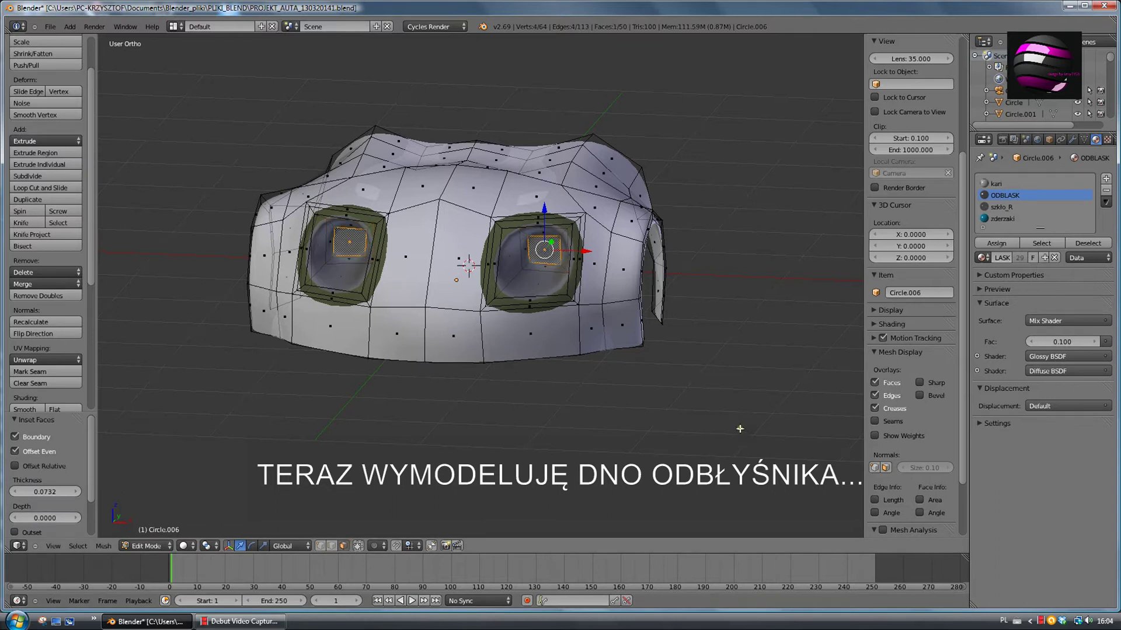
mouse_move(703, 409)
middle_down()
mouse_move(635, 400)
mouse_move(691, 404)
middle_up()
key(e)
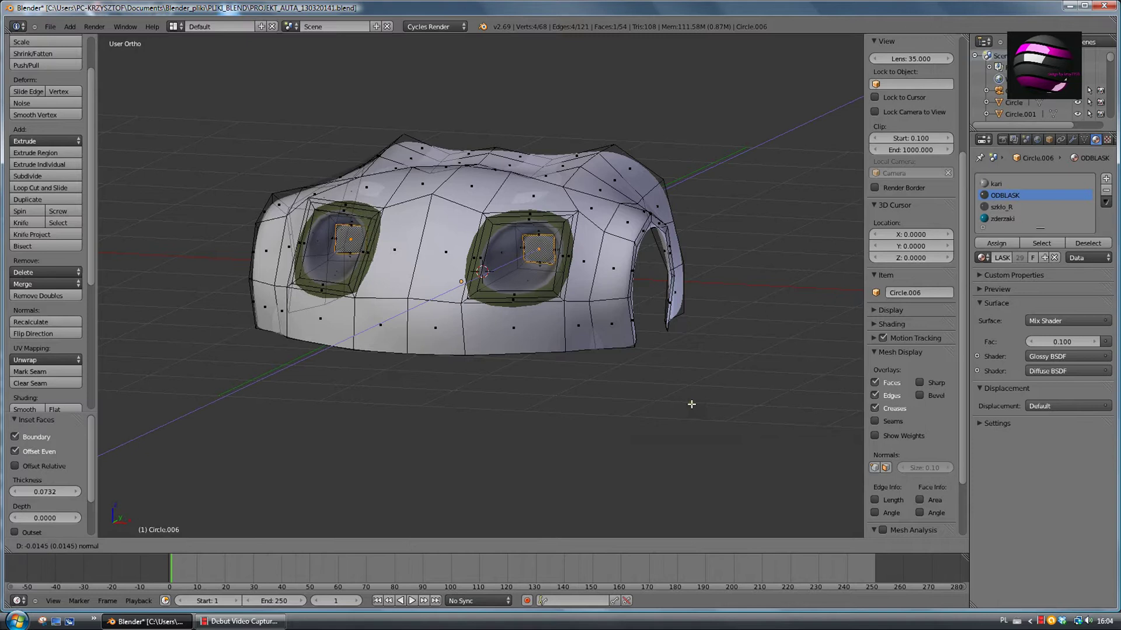
click(683, 406)
key(s)
click(658, 400)
mouse_move(657, 400)
middle_down()
mouse_move(675, 403)
mouse_move(656, 406)
middle_up()
Extrude long tubes from the inner faces and add a short extrusion at their ends.
key(e)
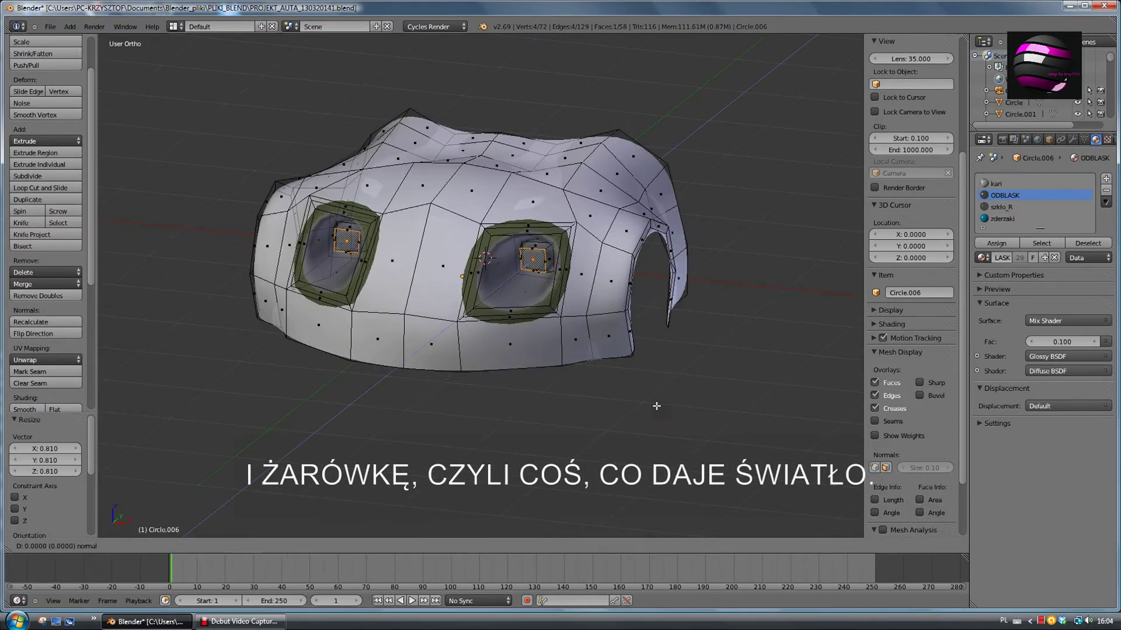
click(494, 439)
key(KP_3)
mouse_move(237, 388)
shift+middle_down()
mouse_move(380, 412)
mouse_move(413, 315)
shift+middle_up()
scroll(380, 413, up, 3)
key(e)
click(404, 316)
Widen the tube ends to 2.355 and extrude them.
key(s)
click(521, 432)
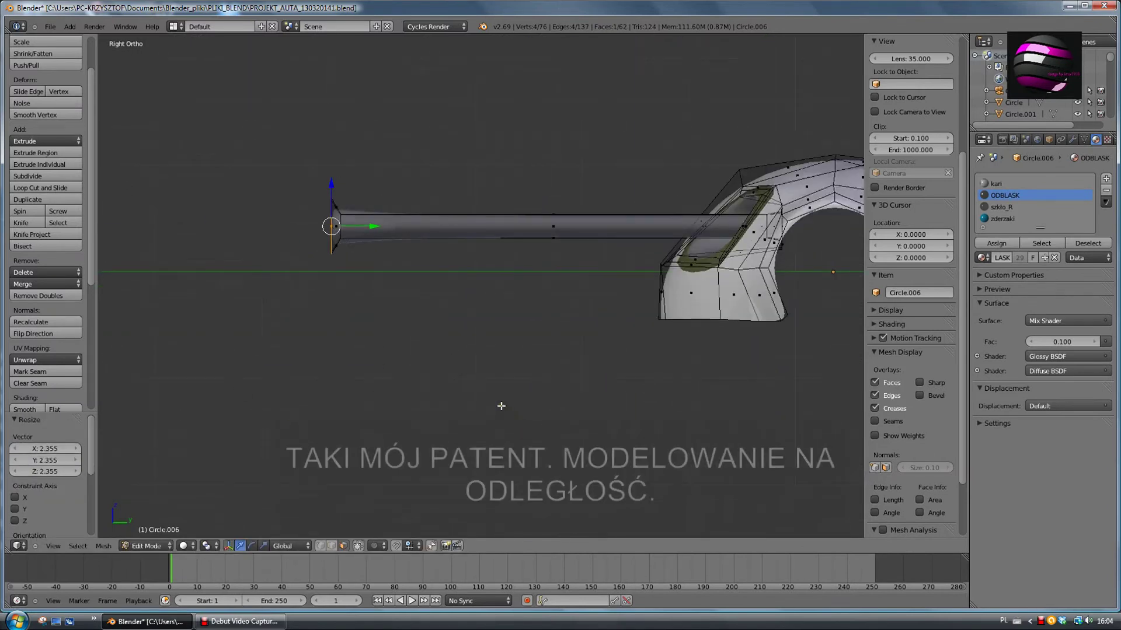
key(e)
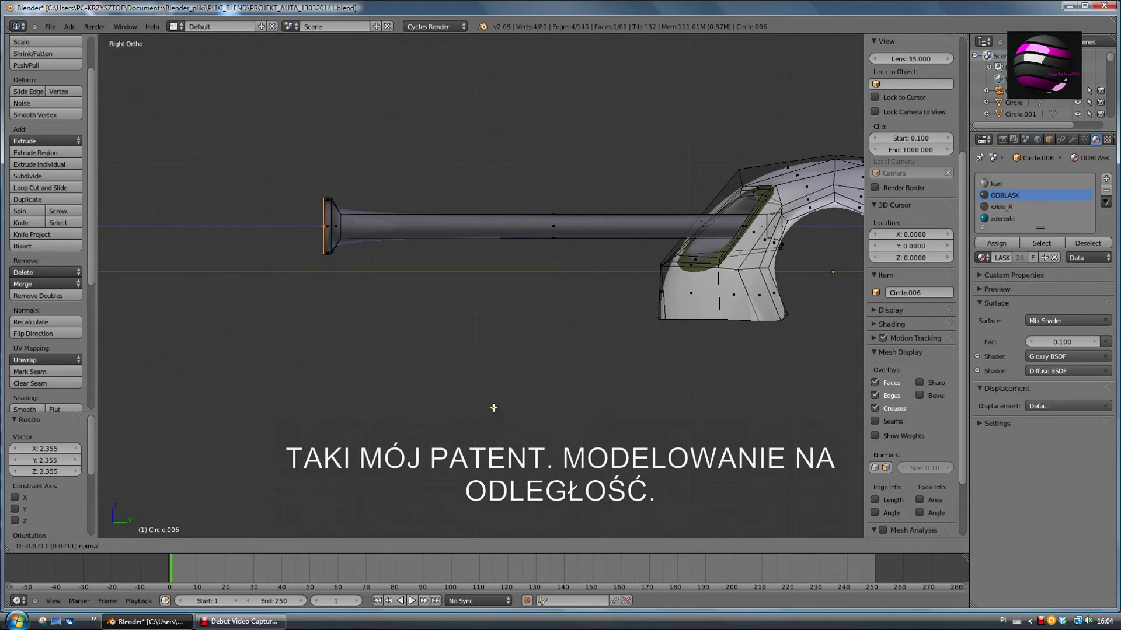
click(445, 388)
middle_drag(446, 387, 555, 461)
Inset the tube ends by 0.0830, extrude them outward and scale to 0.746.
key(w)
click(518, 384)
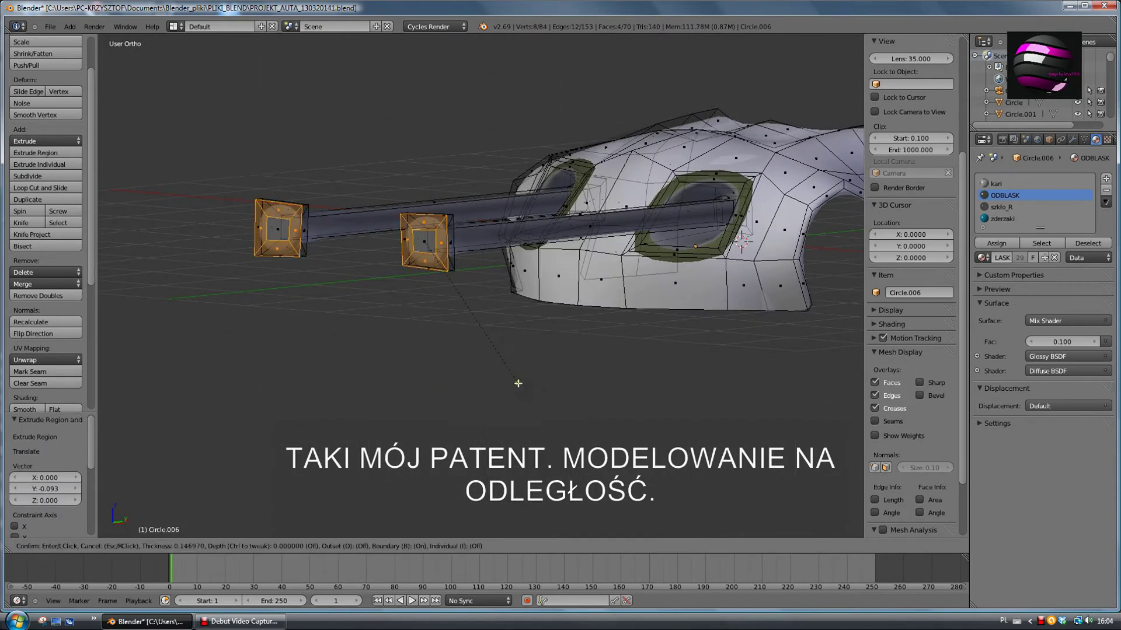
click(514, 348)
key(e)
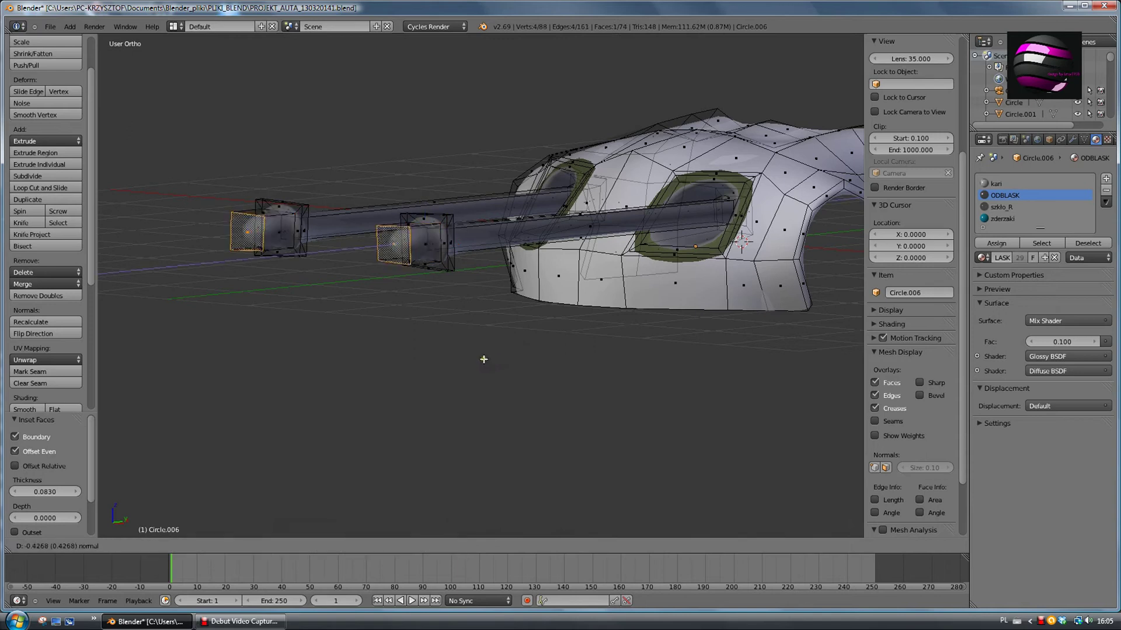
click(500, 357)
key(s)
click(494, 343)
scroll(494, 343, up, 4)
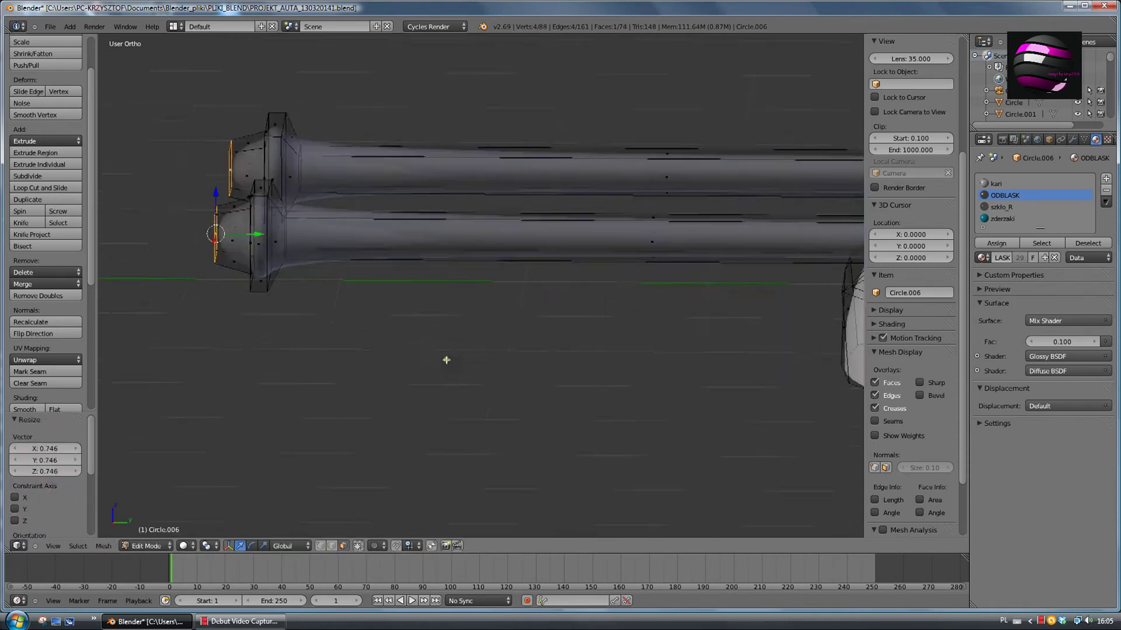
scroll(375, 245, up, 3)
Add an edge loop along the tubes just behind the flared cap.
key(ctrl+r)
click(320, 153)
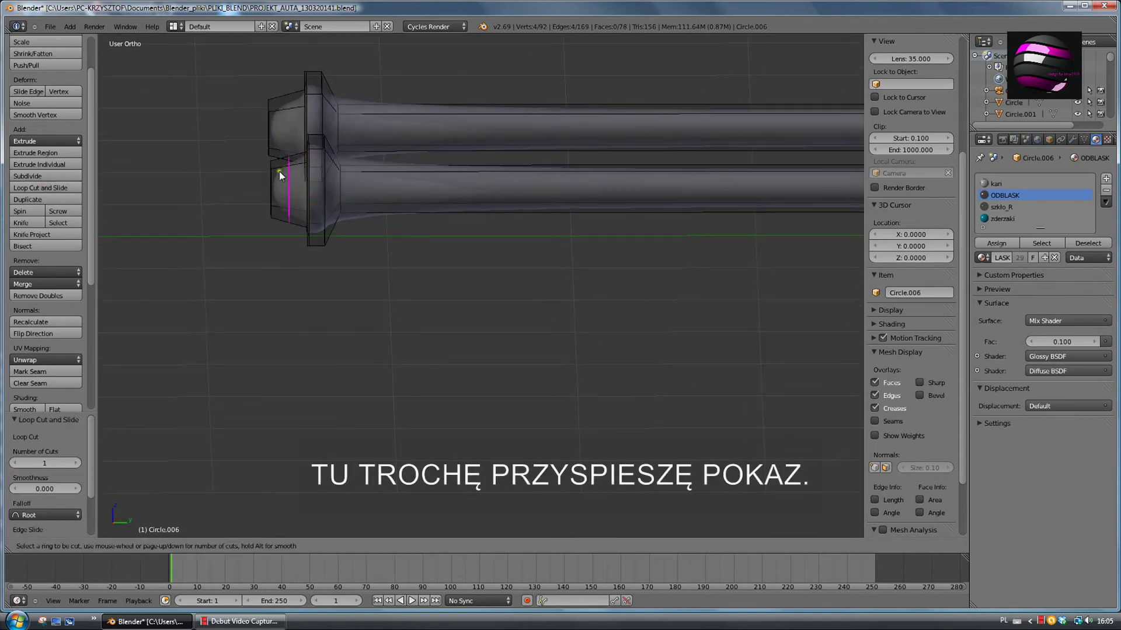
scroll(327, 237, down, 3)
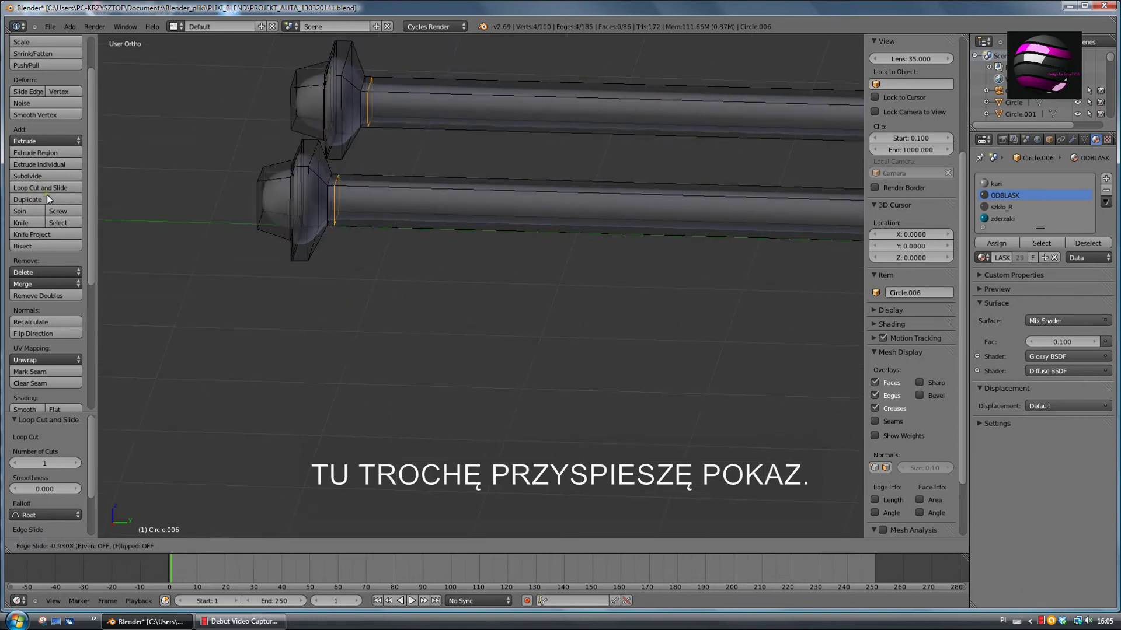
scroll(415, 226, down, 4)
middle_drag(305, 325, 401, 315)
key(KP_3)
Box-select the bulb in side view, move it along Y and scale it to 0.675.
key(a)
key(b)
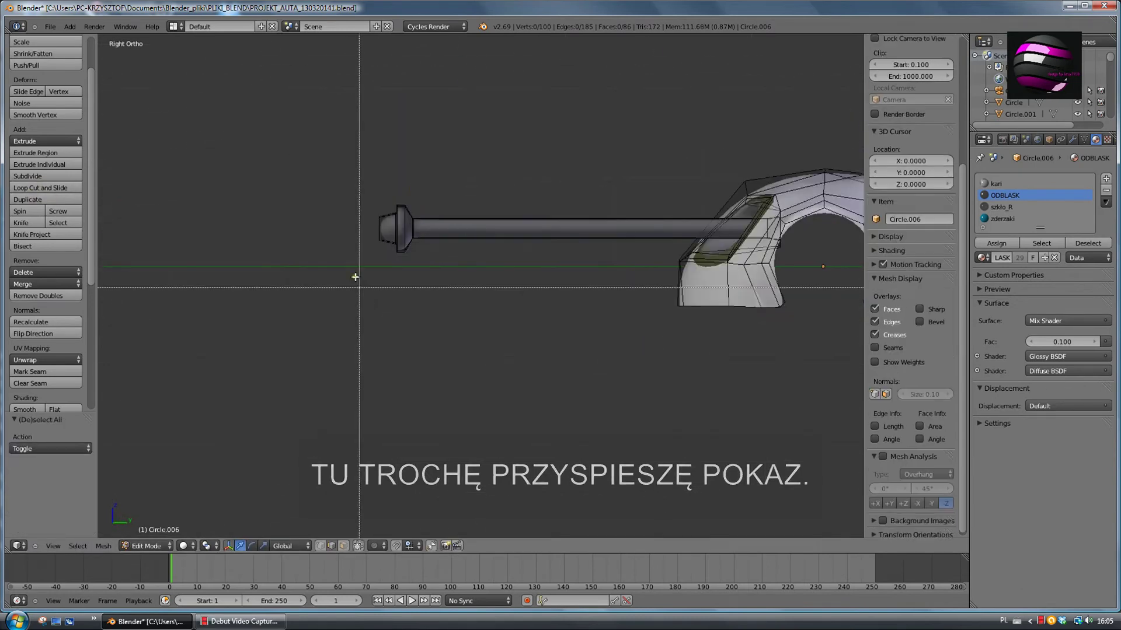
drag(334, 192, 446, 295)
key(g)
key(y)
click(807, 344)
key(s)
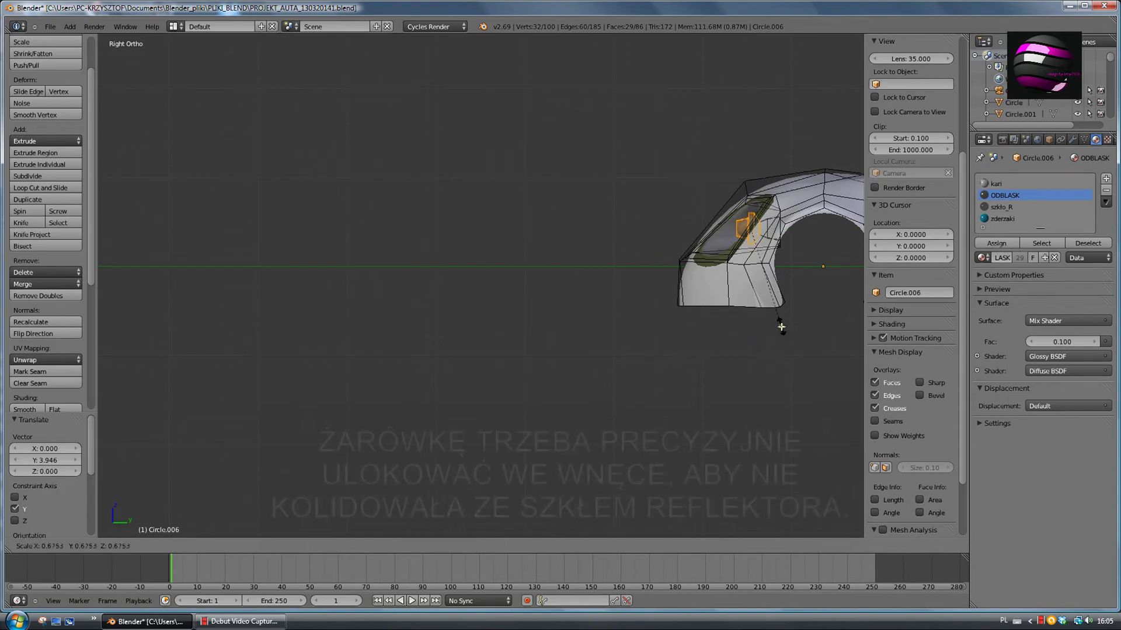
click(780, 320)
Move the bulb along Y inside the recess and select the recess rim edge loop.
mouse_move(781, 321)
middle_down()
mouse_move(878, 350)
mouse_move(758, 352)
mouse_move(722, 340)
mouse_move(635, 383)
middle_up()
scroll(681, 354, up, 3)
key(KP_3)
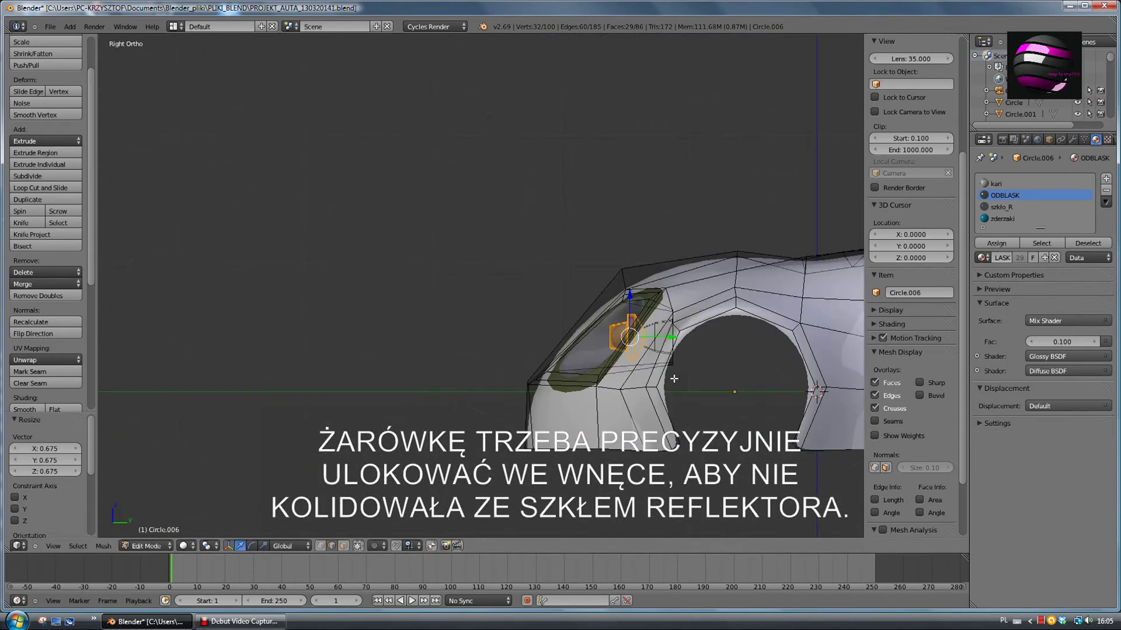
key(g)
key(y)
click(679, 379)
middle_drag(679, 379, 676, 371)
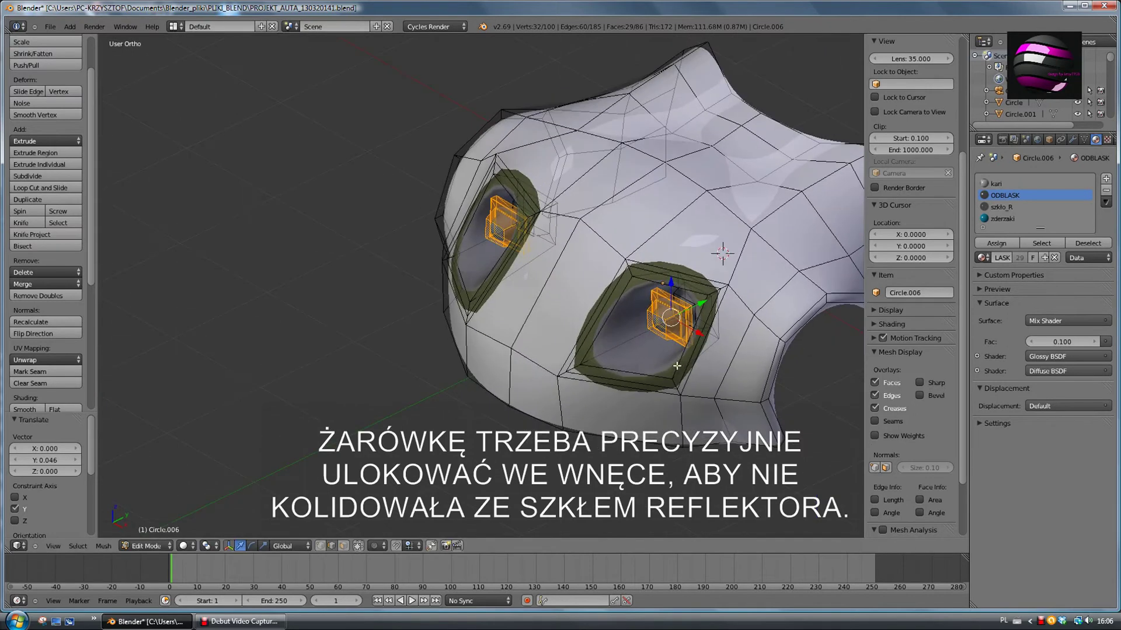
alt+right_click(684, 368)
scroll(680, 365, down, 4)
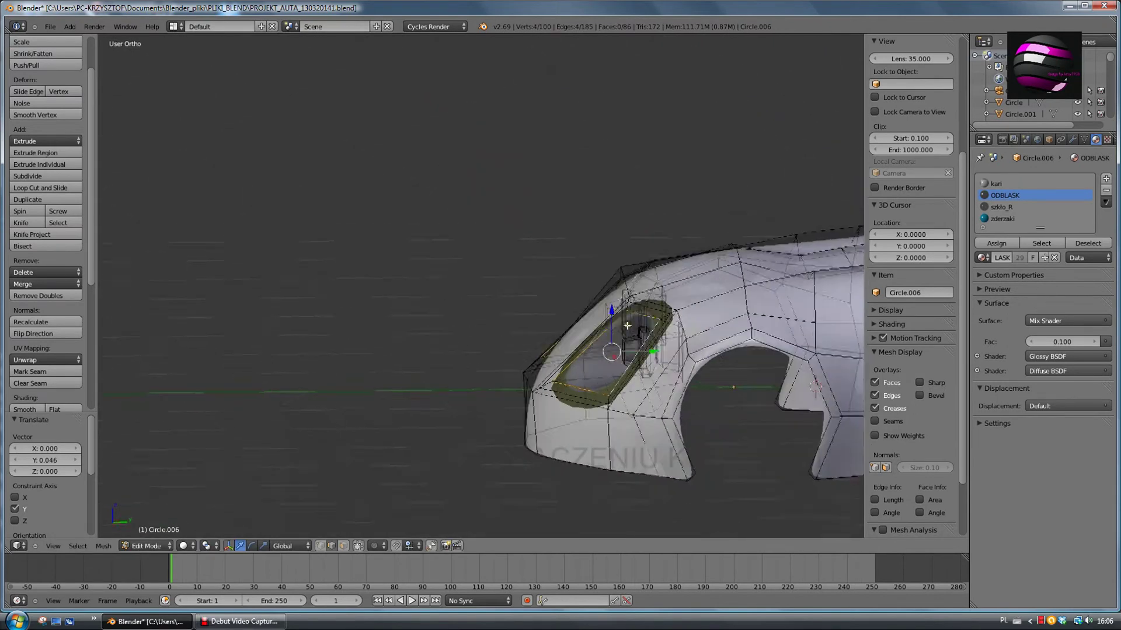
middle_drag(680, 364, 748, 349)
scroll(749, 349, up, 4)
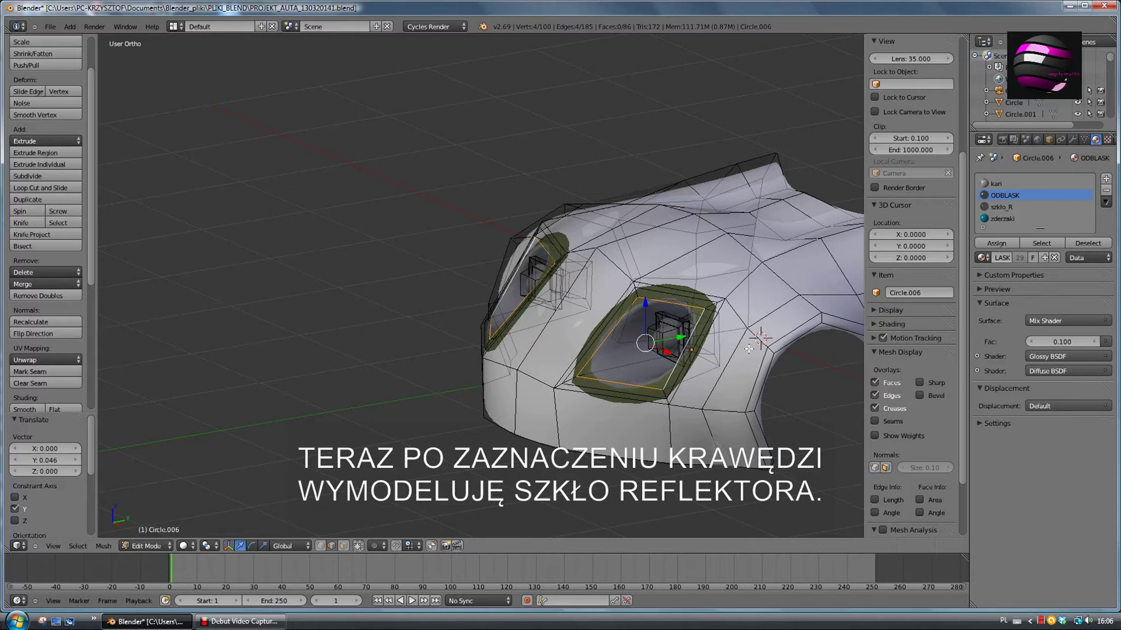
Fill the headlamp rim loop with a face and assign it the szklo_R material.
key(f)
mouse_move(749, 349)
middle_down()
mouse_move(733, 361)
mouse_move(1083, 220)
middle_up()
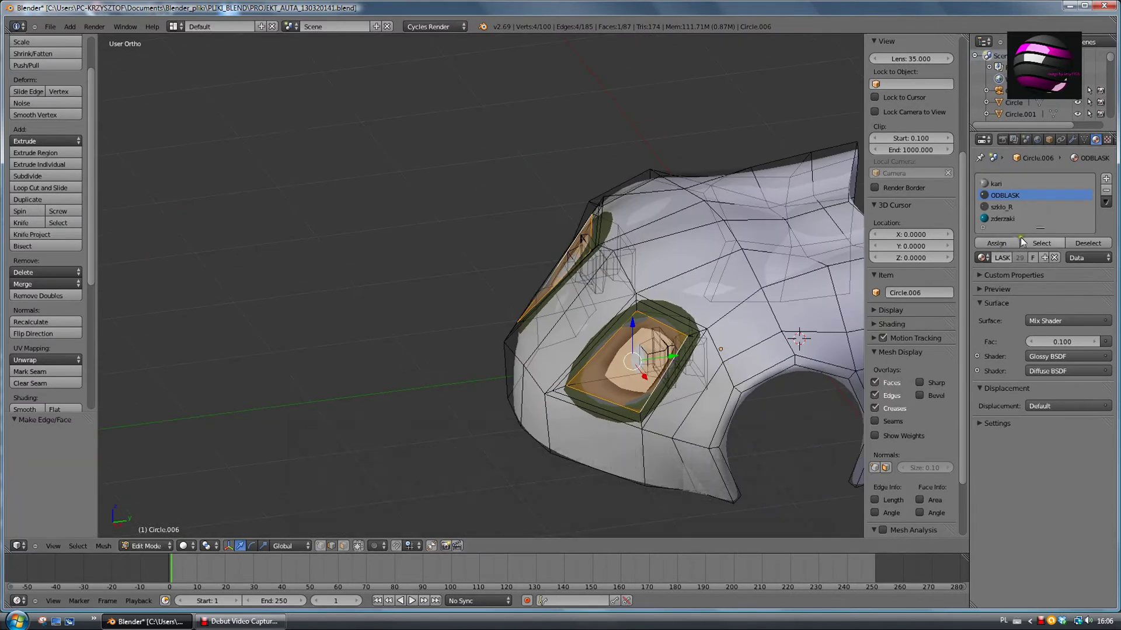
click(1001, 208)
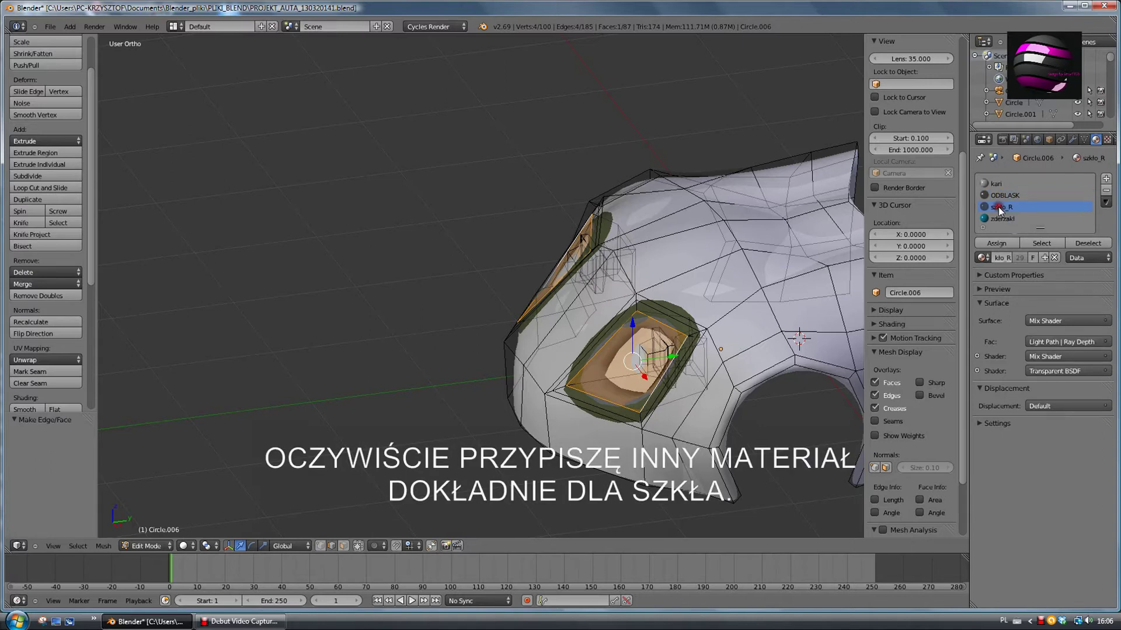
click(999, 245)
Extrude the glass face in right view and scale it to 0.521 to form the lens.
key(KP_3)
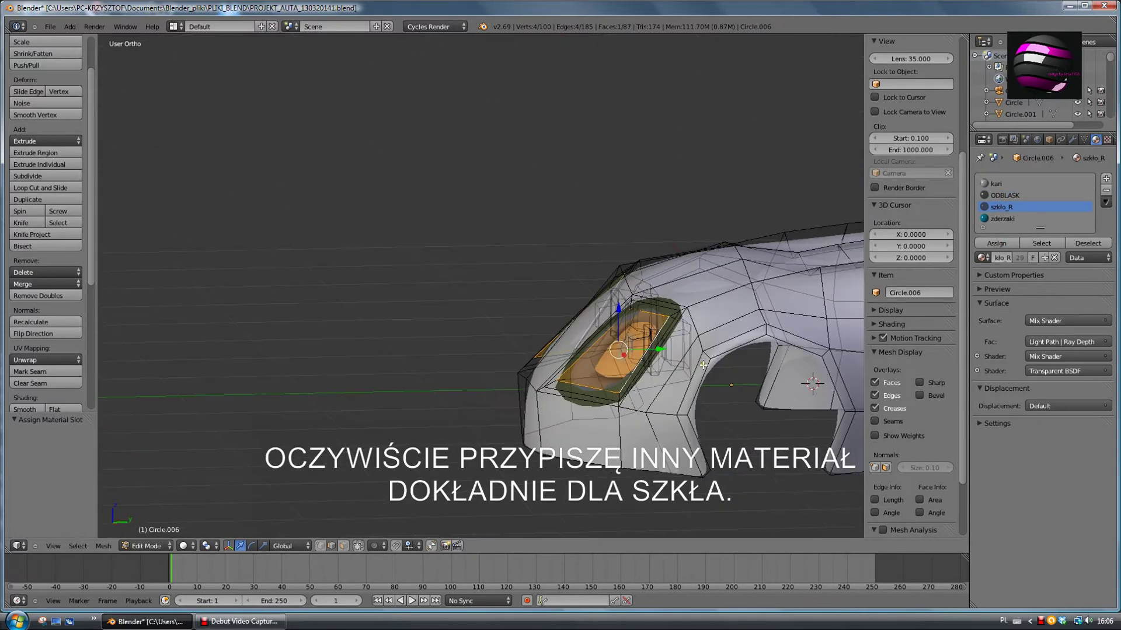
key(e)
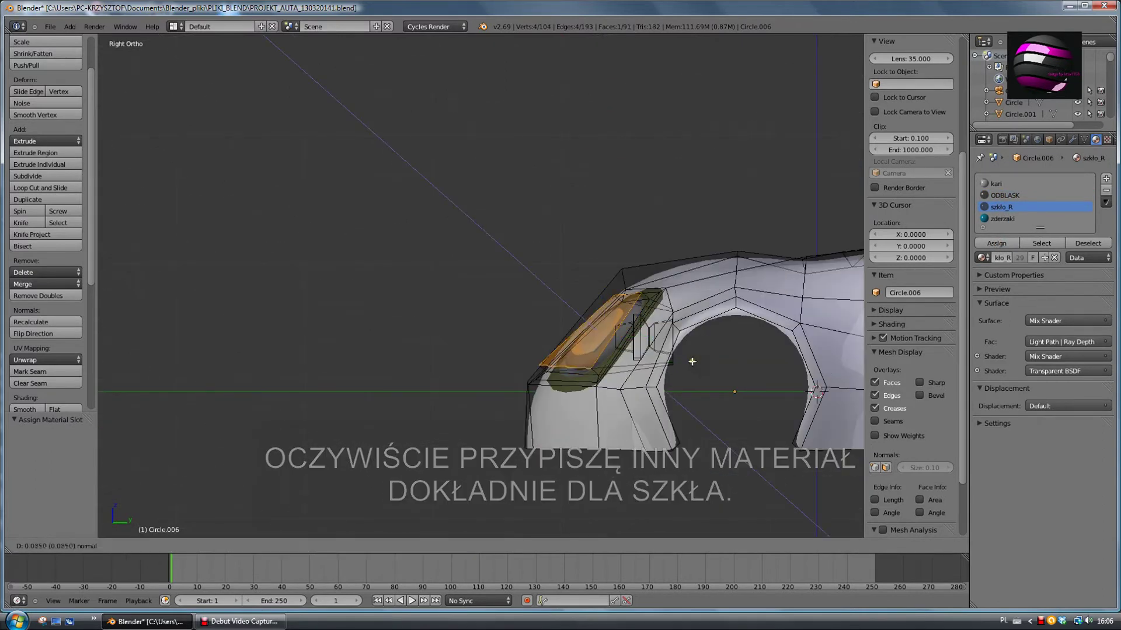
click(691, 358)
key(s)
click(661, 362)
Orbit and zoom to inspect both finished headlamps from the front.
mouse_move(671, 375)
middle_down()
mouse_move(788, 393)
mouse_move(718, 390)
middle_up()
key(Tab)
key(Tab)
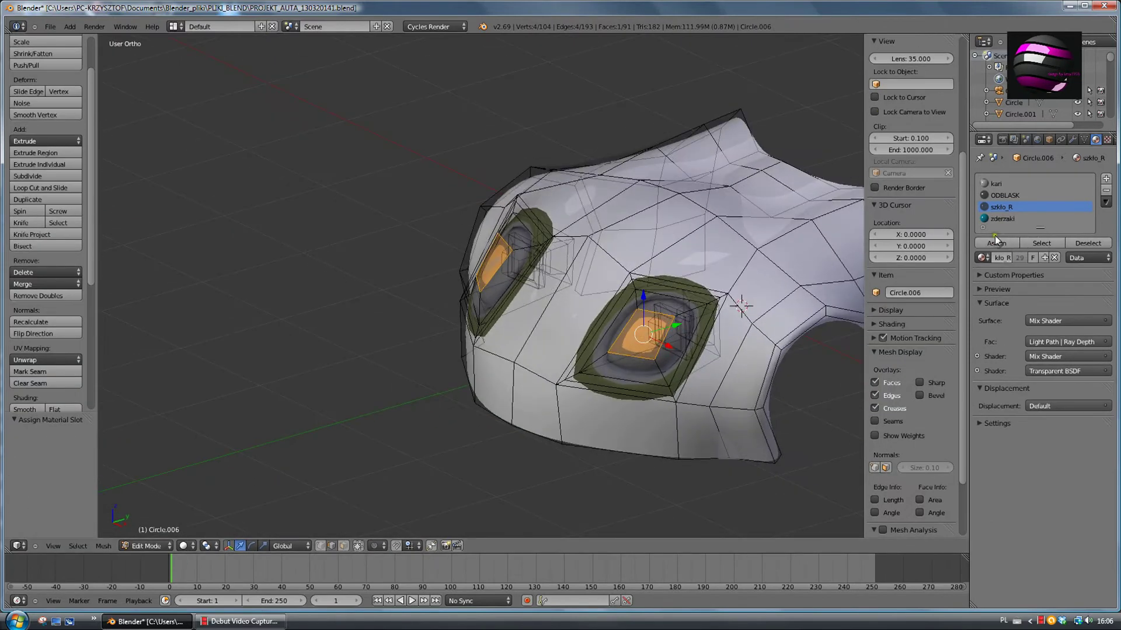
middle_drag(776, 333, 741, 347)
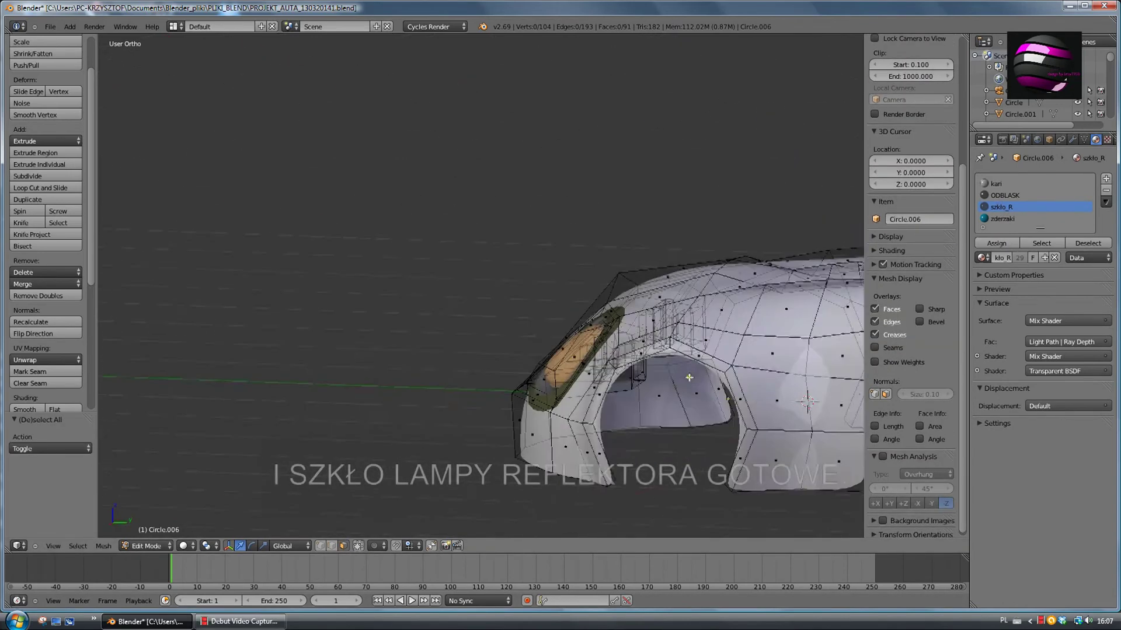
middle_drag(688, 378, 805, 405)
scroll(758, 362, up, 2)
scroll(738, 325, up, 2)
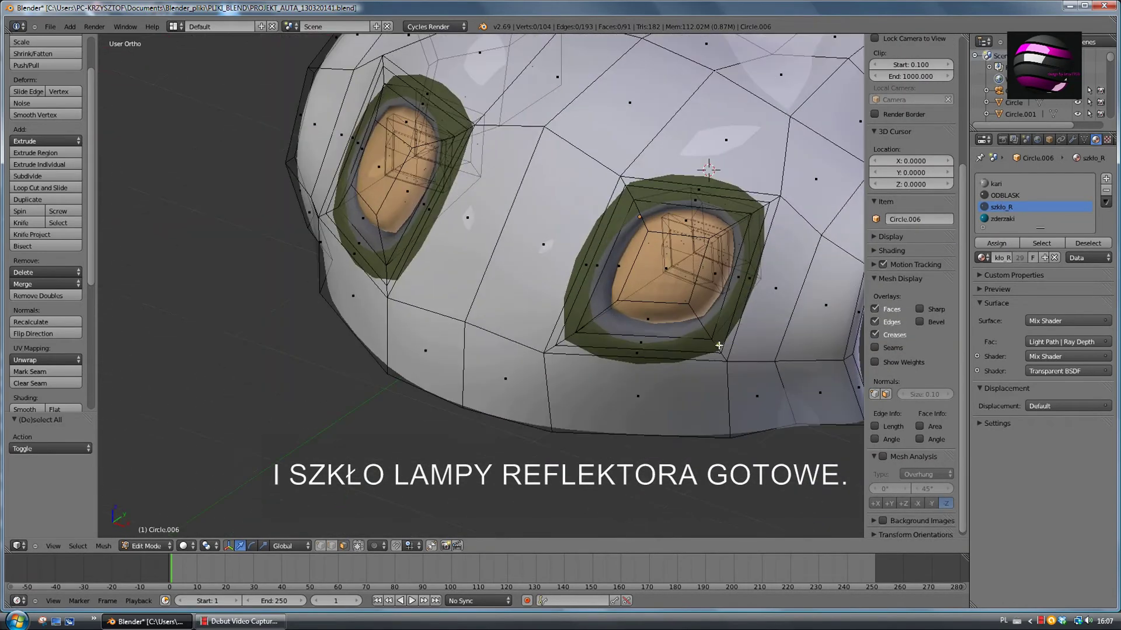
middle_drag(719, 345, 806, 337)
key(Tab)
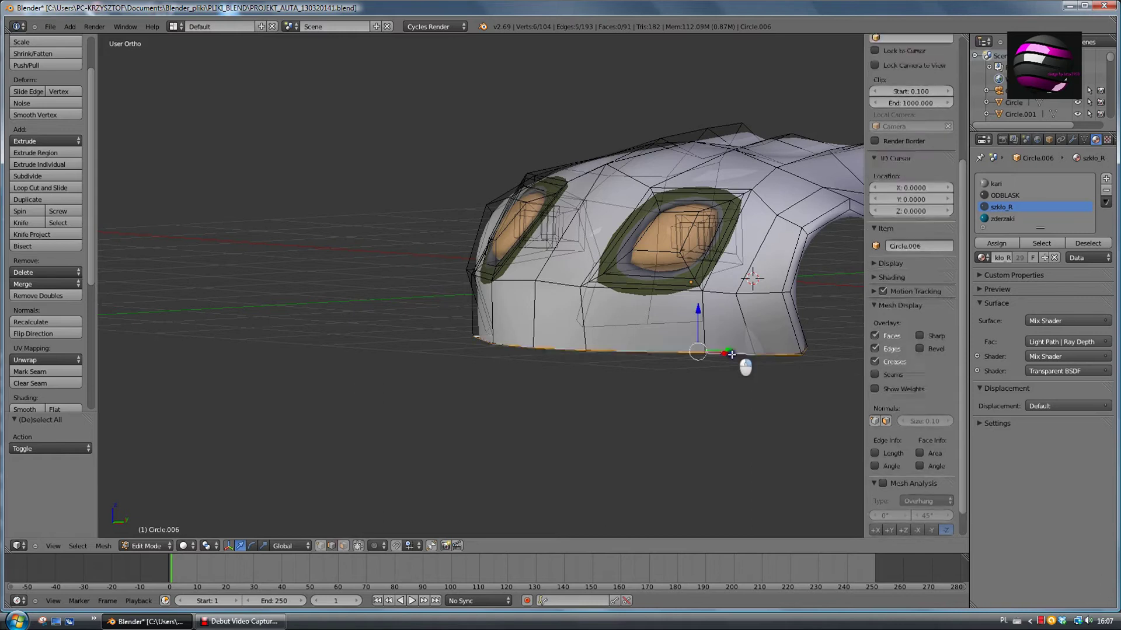
Select the centre faces between the headlights, extrude them and scale them to 0.88.
right_click(537, 325)
shift+right_click(514, 274)
mouse_move(513, 274)
middle_down()
mouse_move(476, 245)
mouse_move(642, 375)
middle_up()
shift+right_click(475, 246)
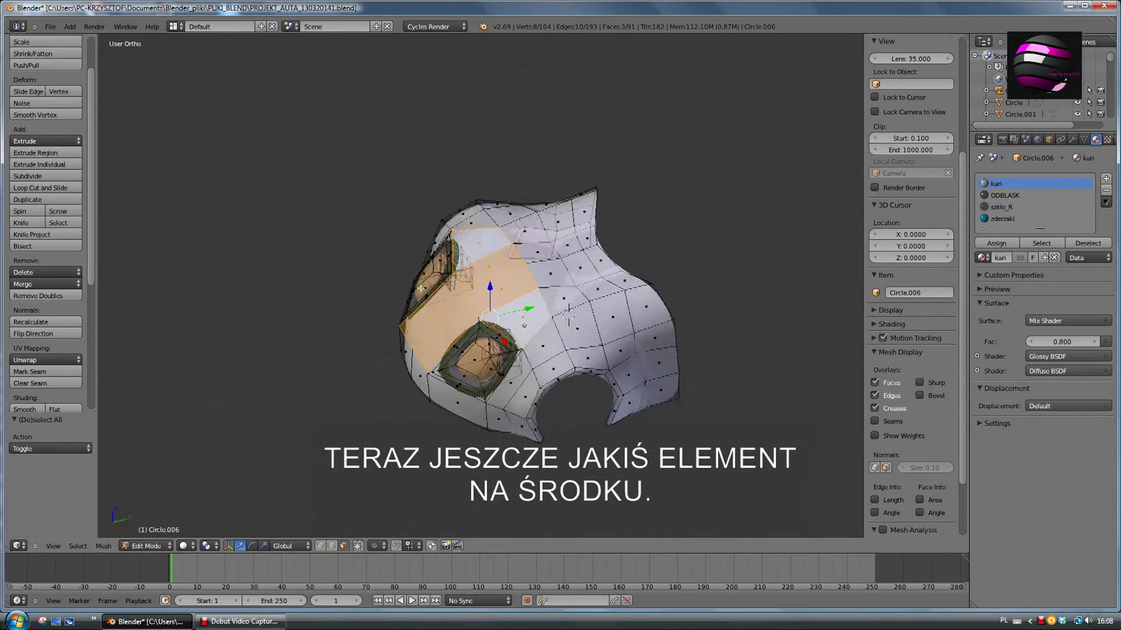
key(e)
right_click(666, 400)
key(s)
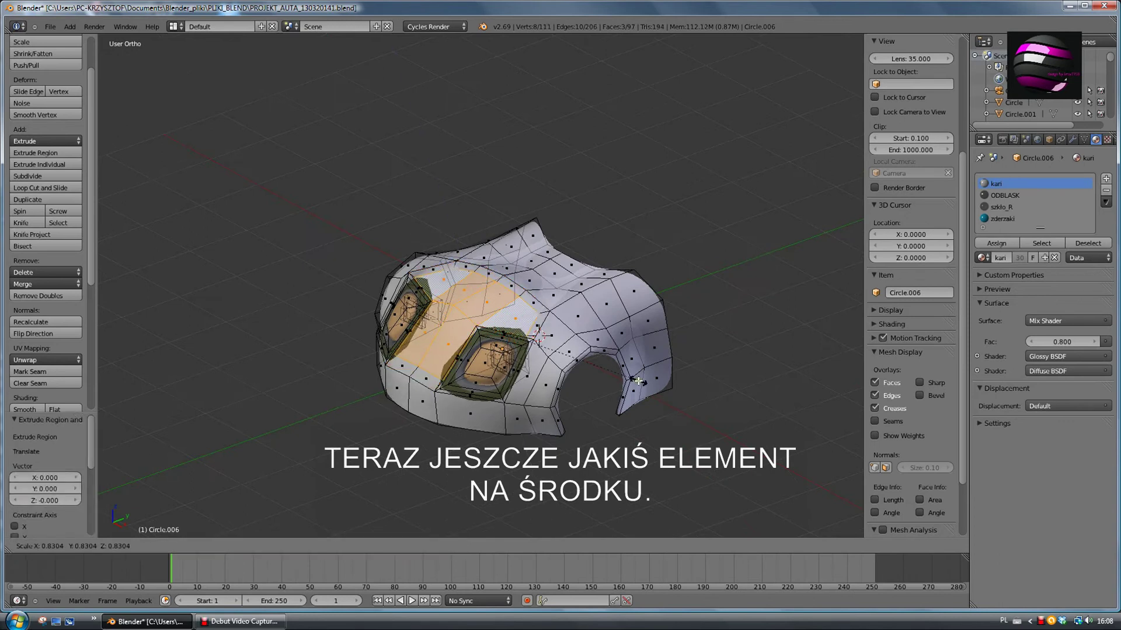
click(659, 394)
Raise the extruded centre element in right view and assign it the kari material.
key(KP_3)
key(g)
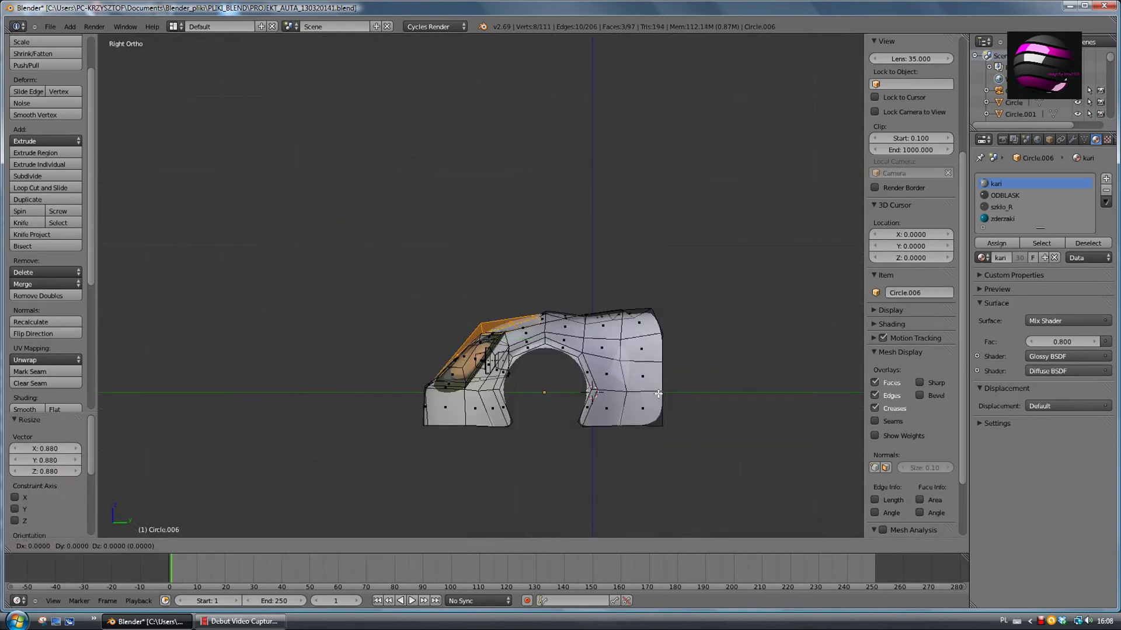
click(647, 381)
middle_drag(646, 381, 477, 375)
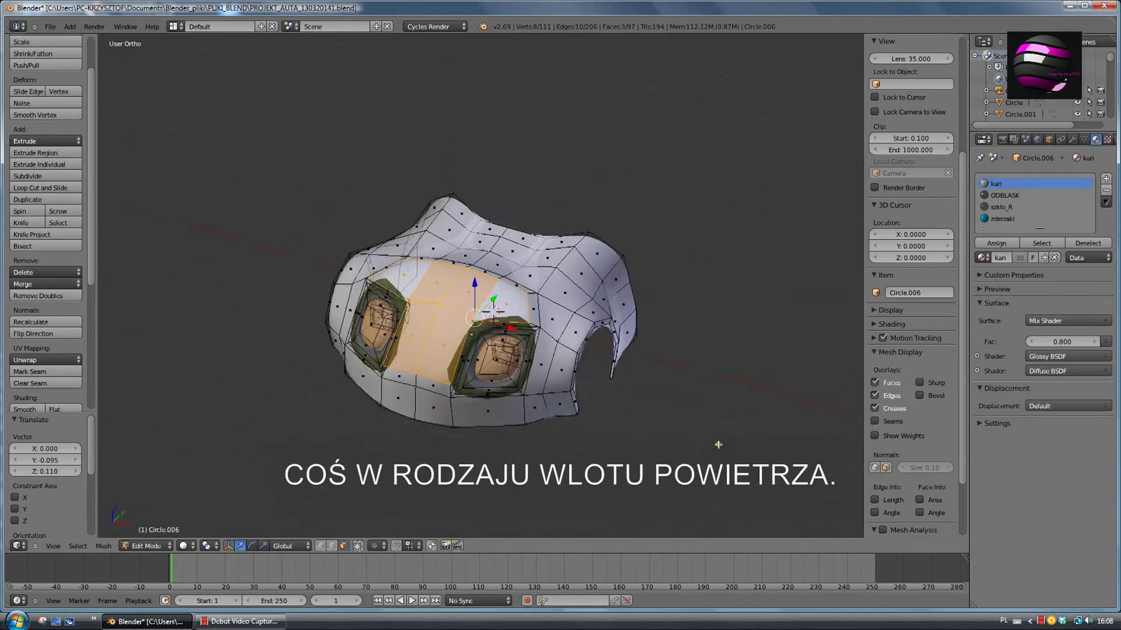
shift+right_click(441, 379)
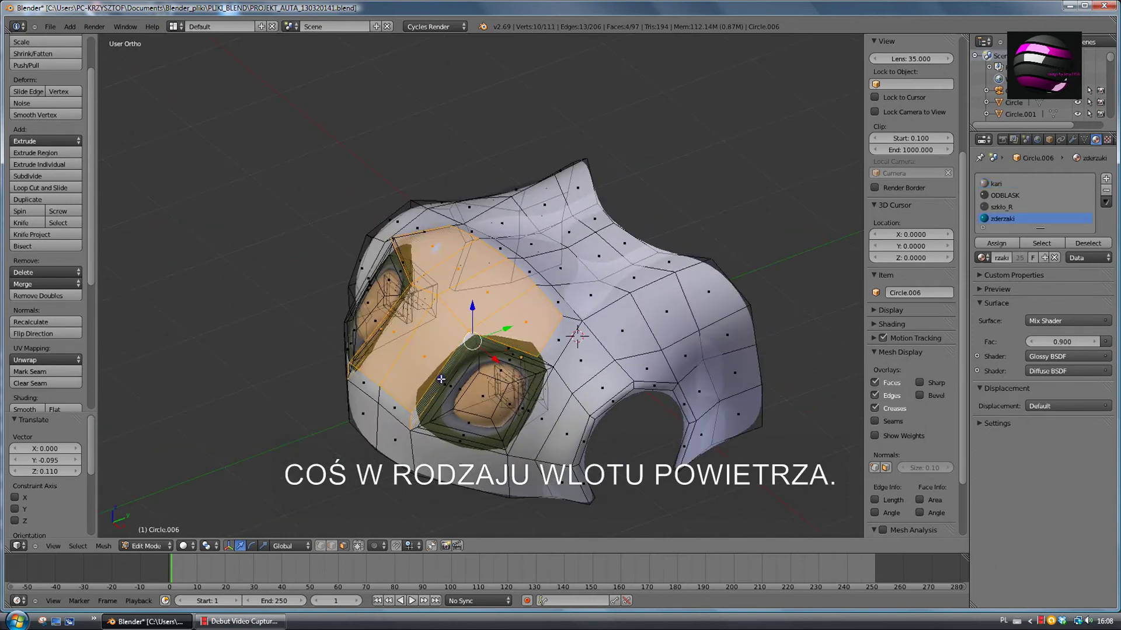
click(996, 243)
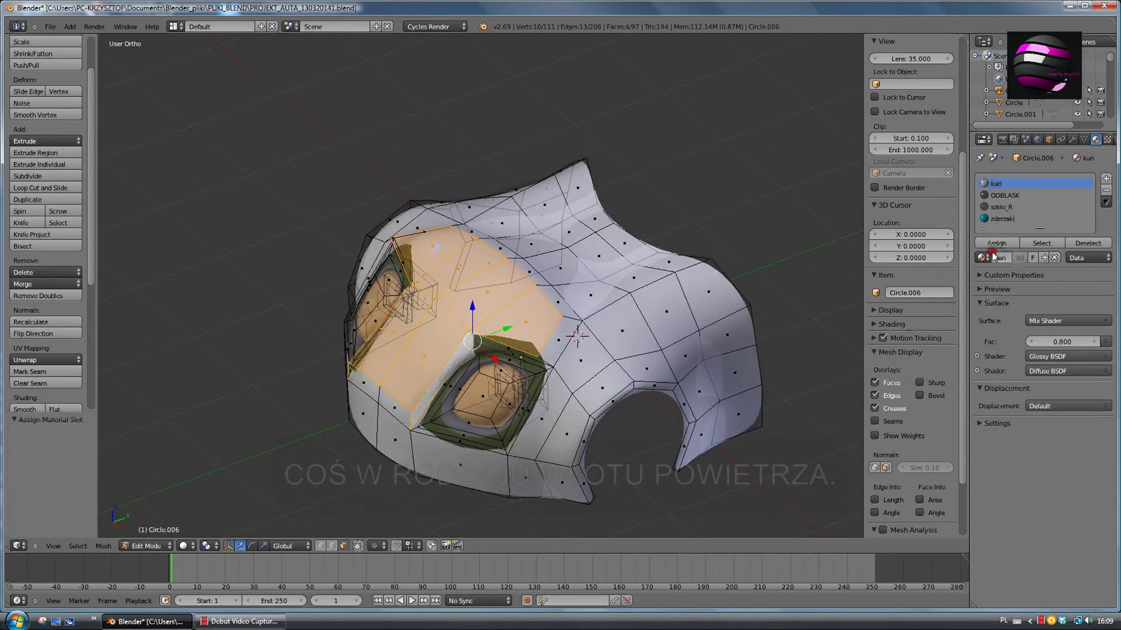
key(a)
middle_drag(754, 426, 533, 356)
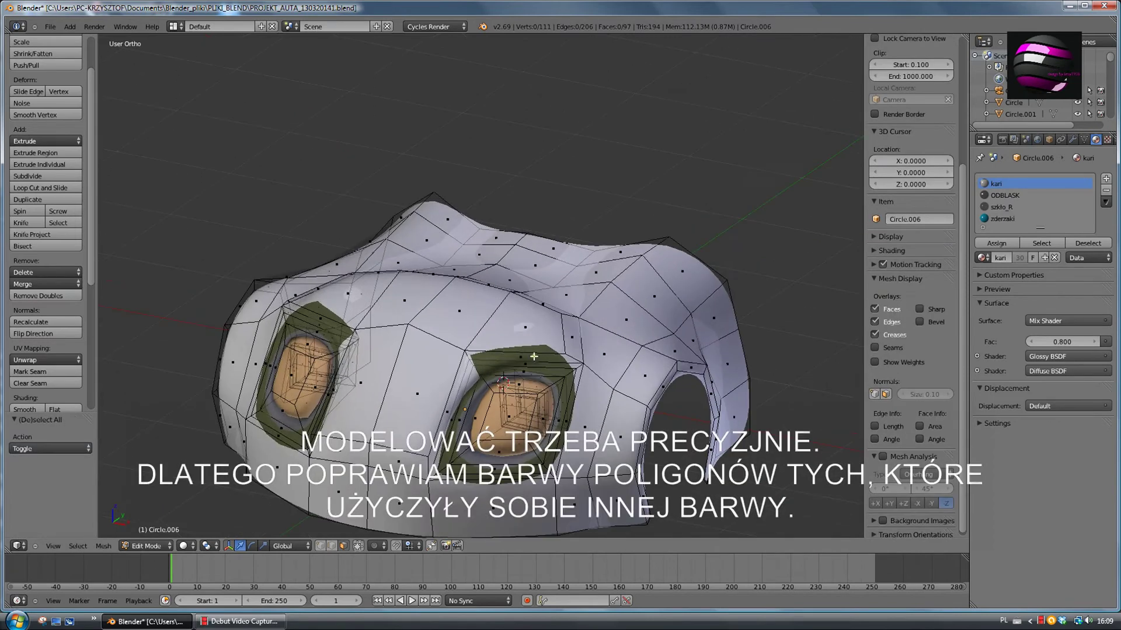
Reassign the kari material to the stray face above the right headlight.
right_click(521, 355)
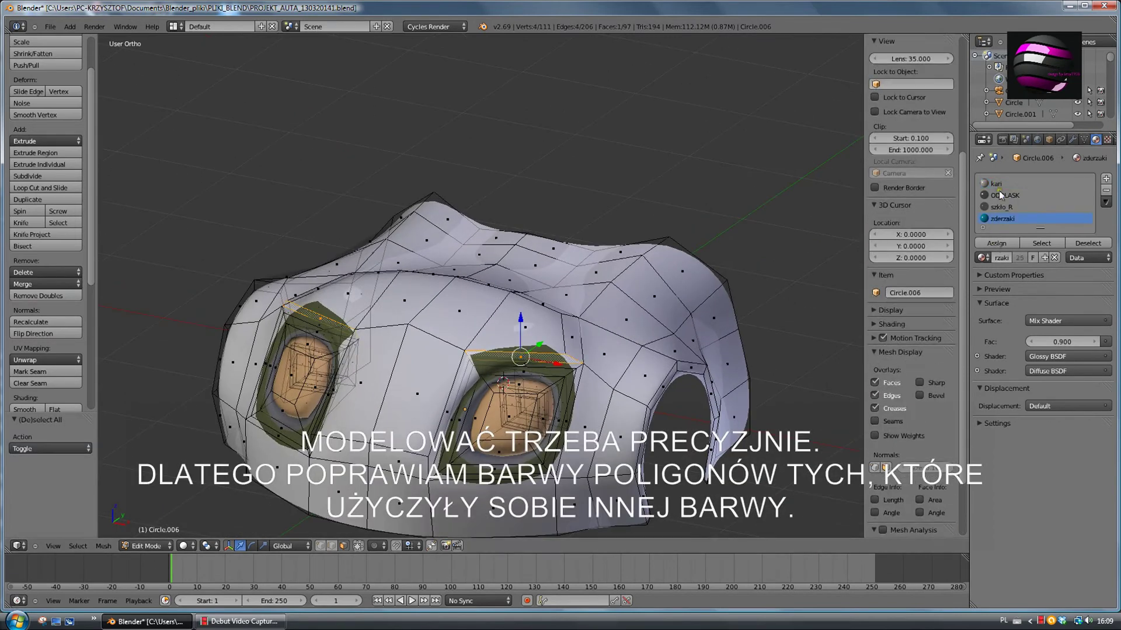
click(1000, 242)
key(a)
mouse_move(767, 366)
middle_down()
mouse_move(680, 399)
mouse_move(688, 381)
middle_up()
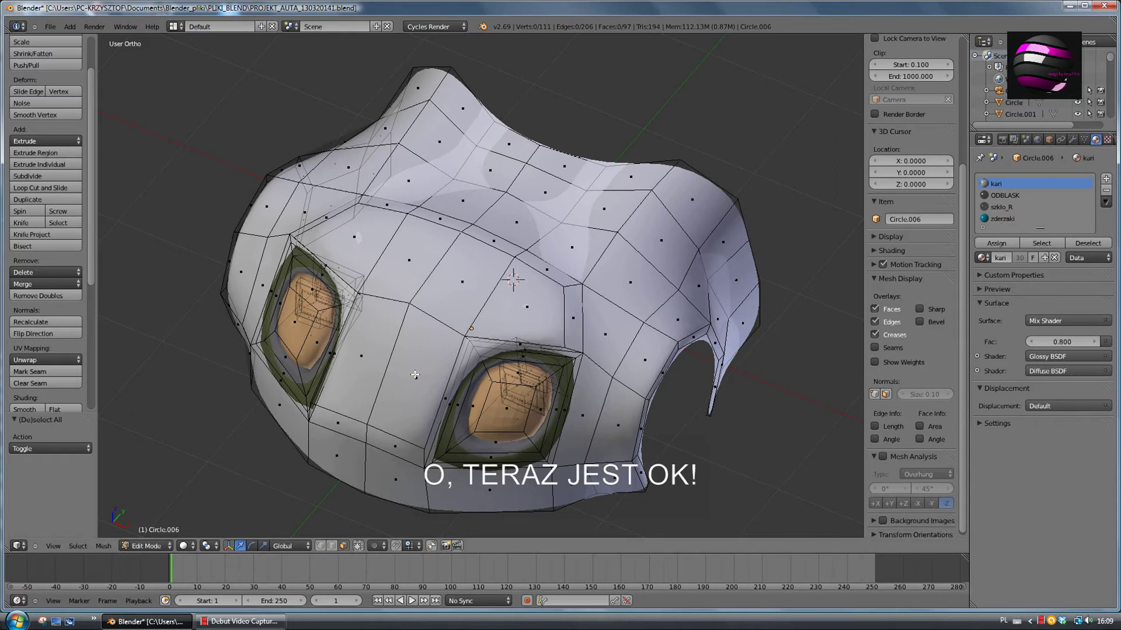
Select the three centre faces that will form the air intake.
right_click(414, 375)
shift+right_click(443, 350)
shift+right_click(432, 275)
mouse_move(443, 327)
middle_down()
mouse_move(675, 377)
mouse_move(691, 434)
middle_up()
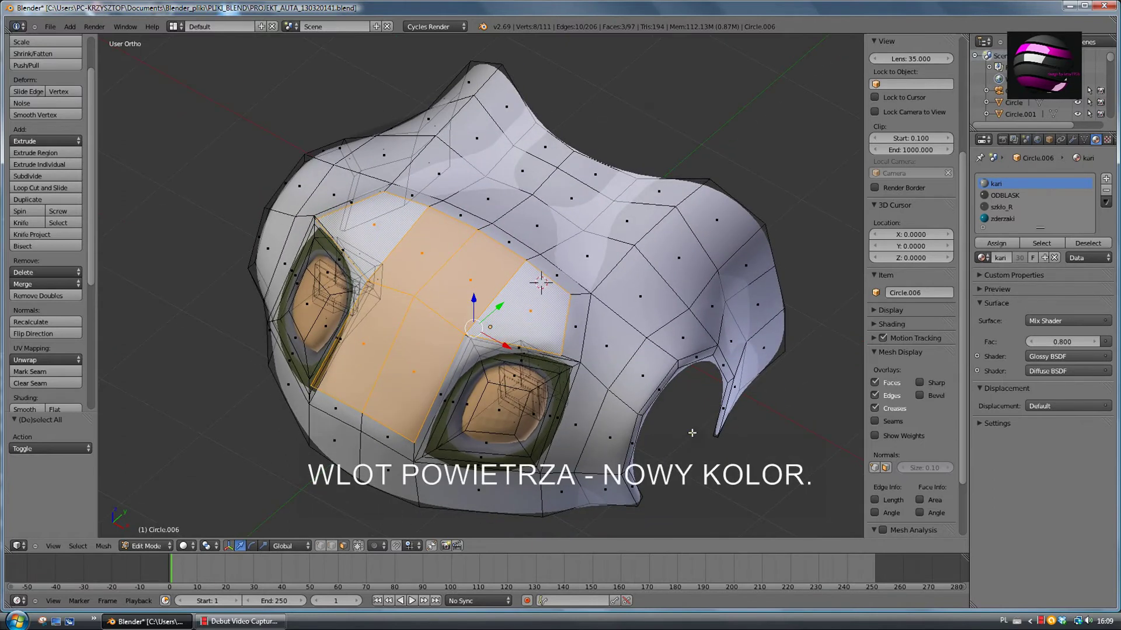
Inset the selected centre faces to leave a body-coloured border.
key(w)
click(672, 433)
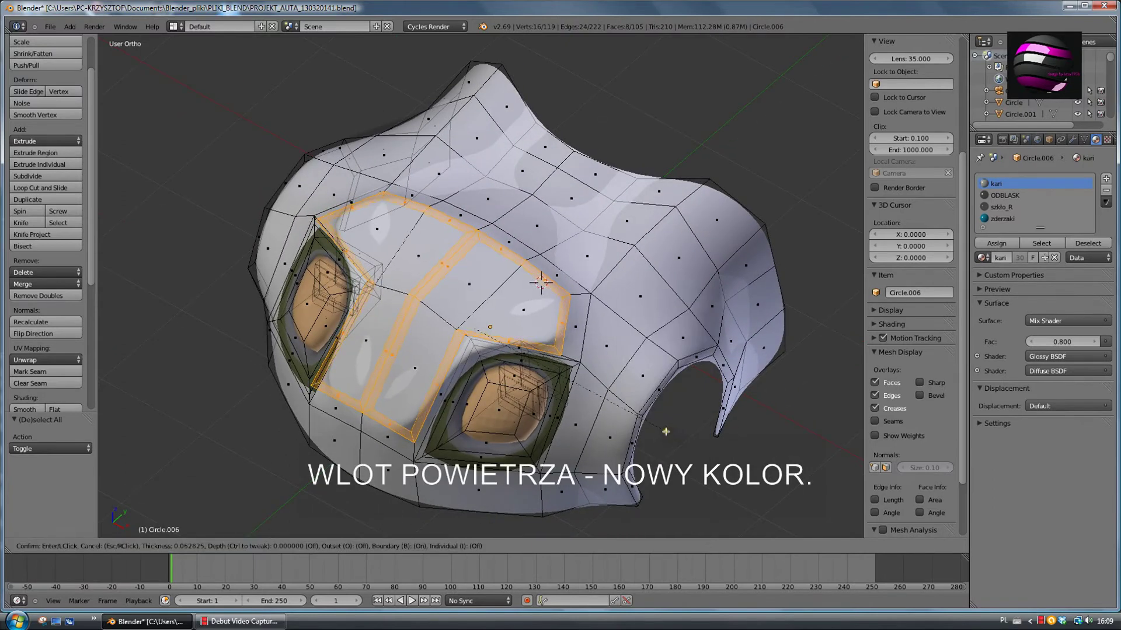
click(667, 431)
Extrude the two inner zderzaki intake panels inward to recess them.
right_click(491, 269)
shift+right_click(485, 292)
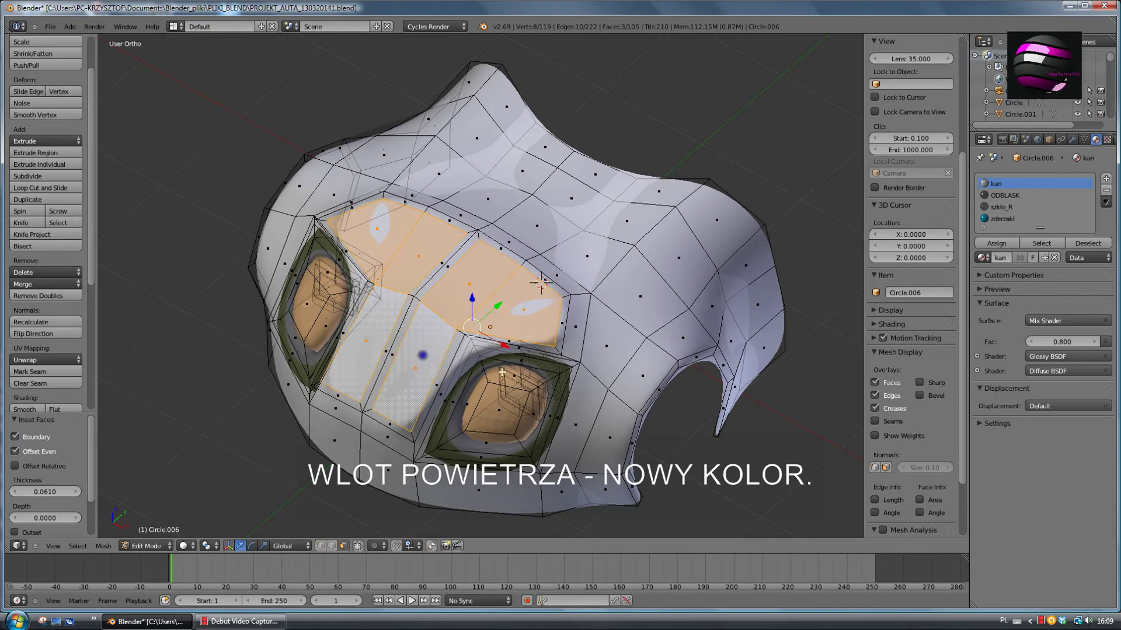
middle_drag(700, 409, 745, 421)
key(e)
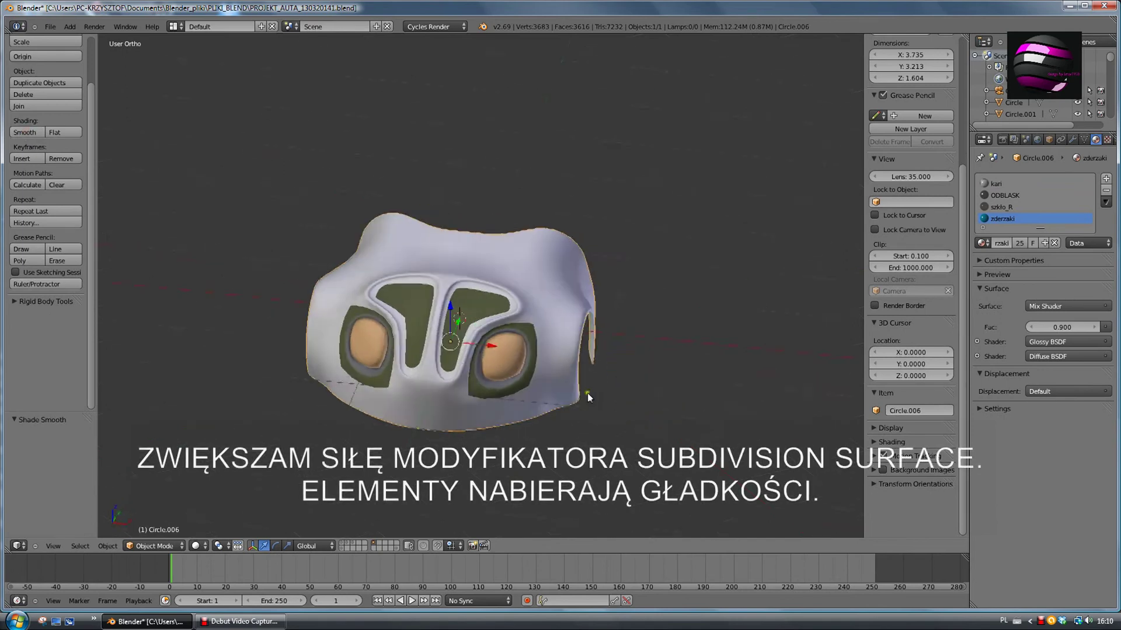
middle_drag(588, 398, 630, 409)
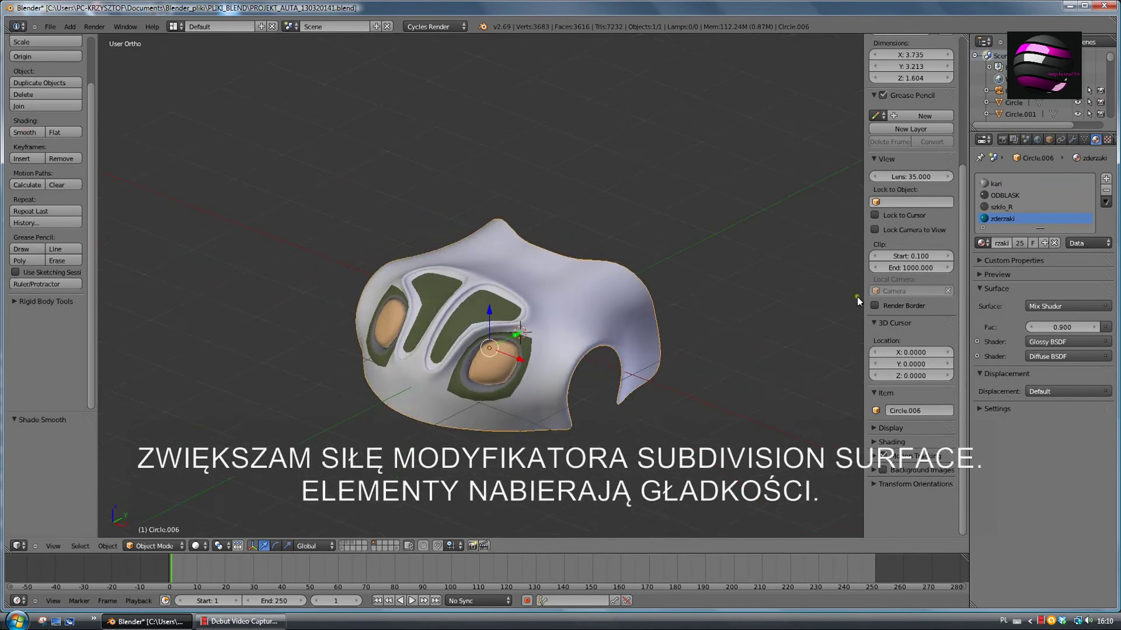
Raise the Subdivision Surface level to 3 for view and render.
click(1072, 139)
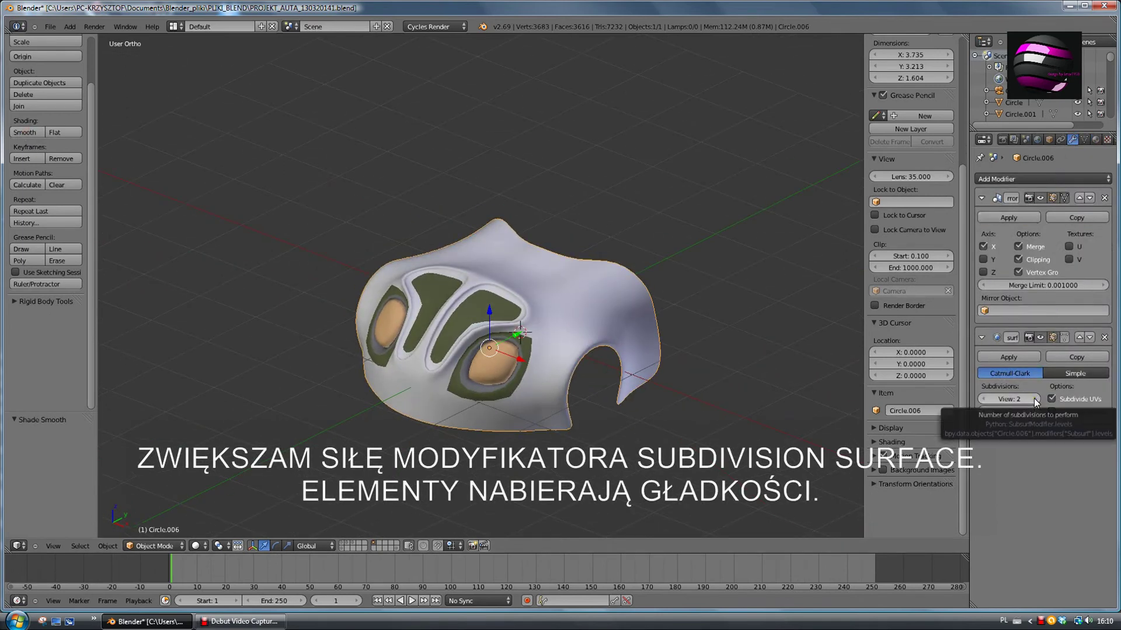
click(1034, 399)
middle_drag(840, 409, 657, 400)
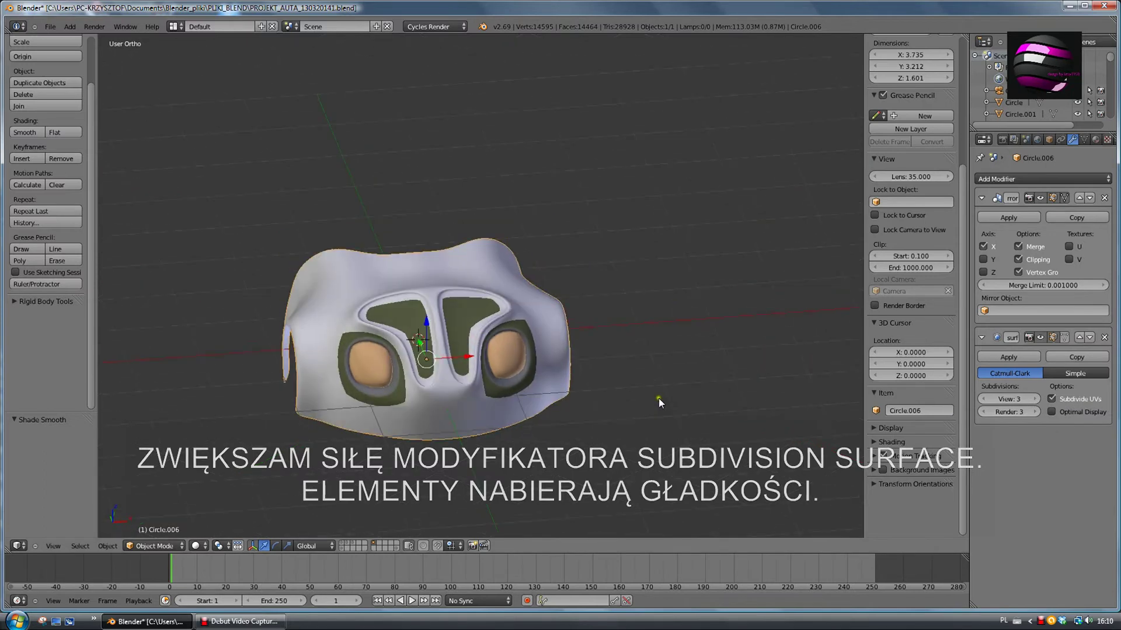
Add a Solidify modifier with 0.03 thickness to the body shell.
click(1033, 179)
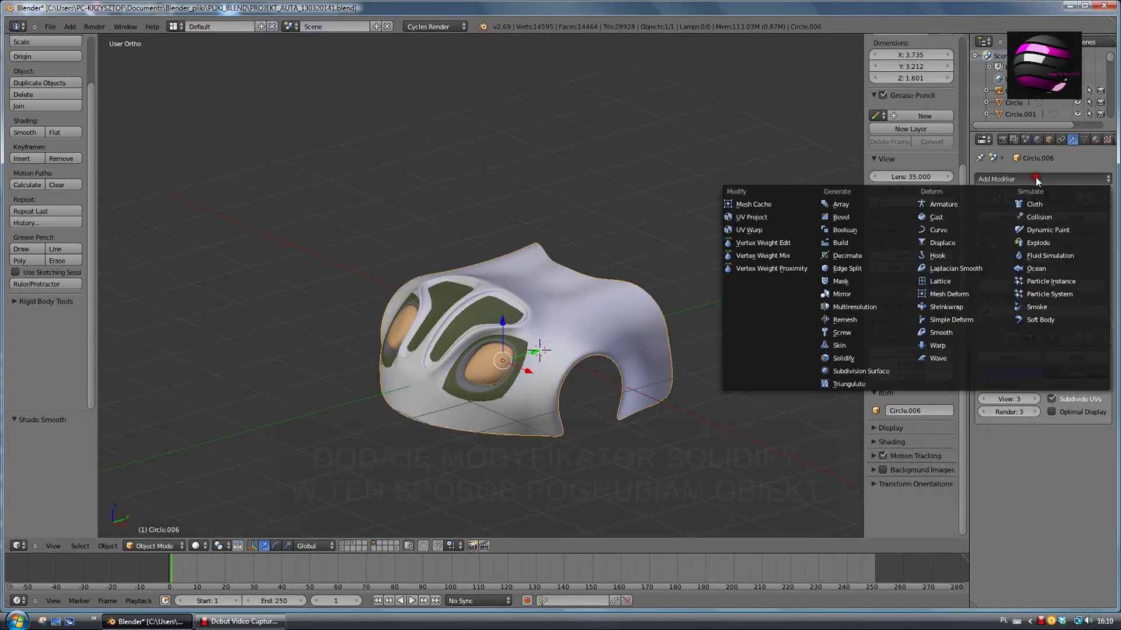
click(850, 363)
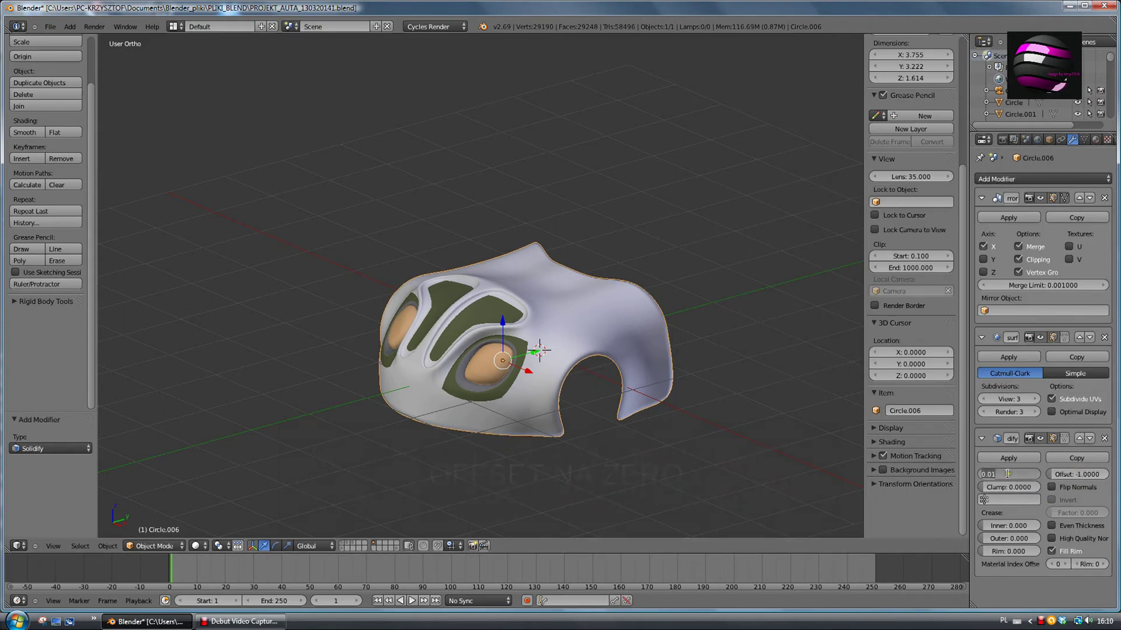
key(Return)
mouse_move(796, 420)
middle_down()
mouse_move(588, 413)
mouse_move(671, 461)
mouse_move(725, 457)
mouse_move(676, 442)
mouse_move(701, 432)
middle_up()
key(Tab)
scroll(719, 452, up, 2)
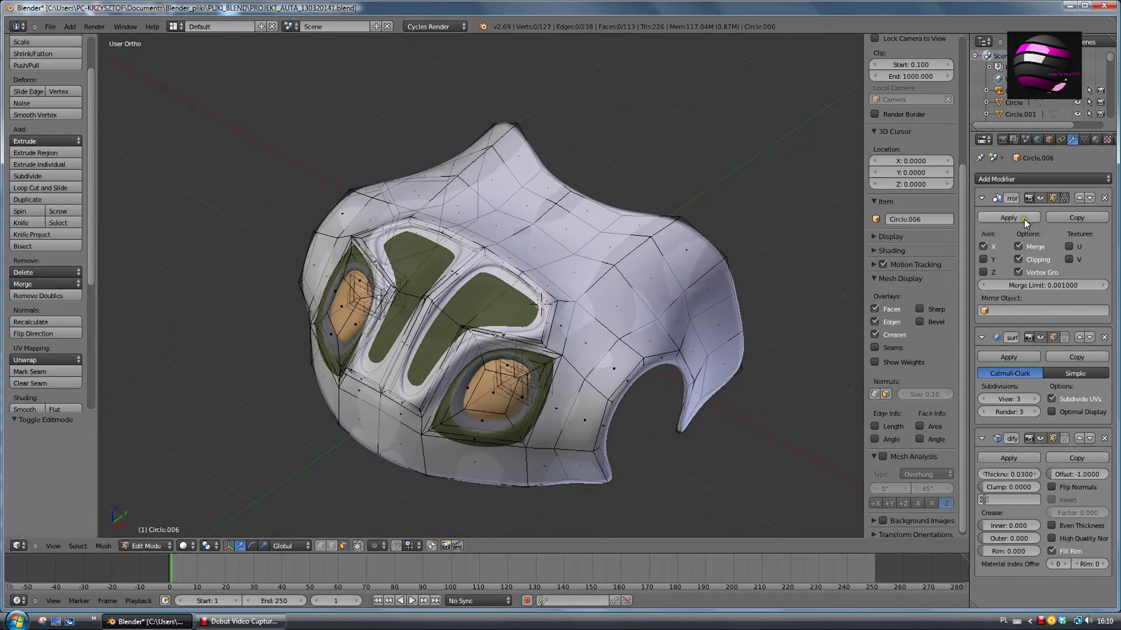
Select all body faces that use the ODBLASK material.
click(1094, 139)
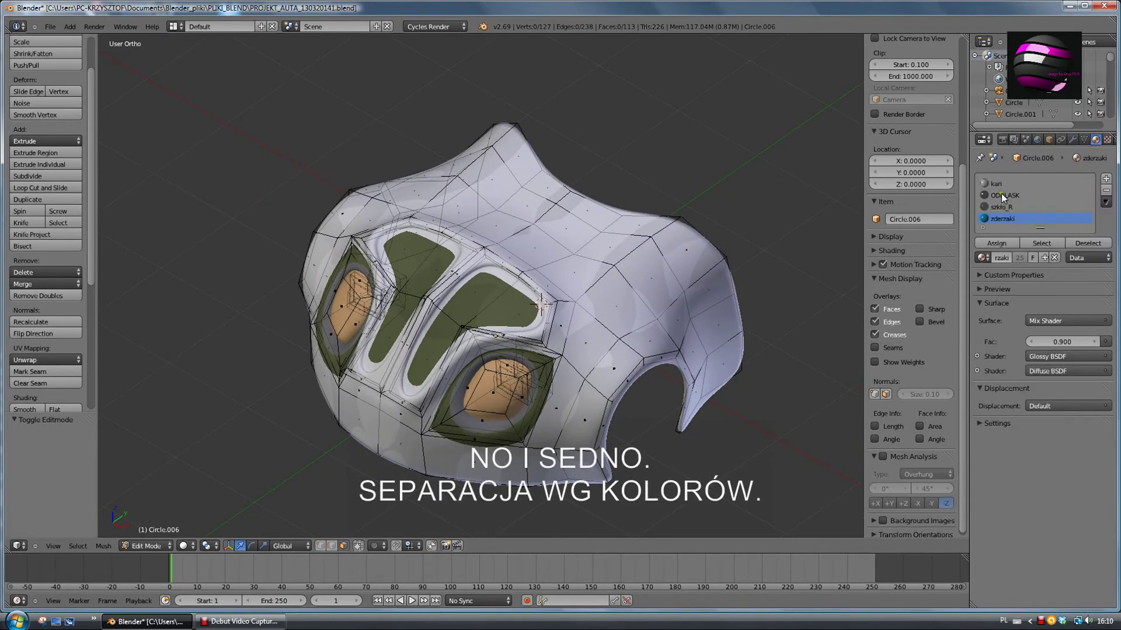
click(1000, 194)
scroll(881, 295, up, 2)
scroll(877, 296, up, 2)
key(a)
key(a)
scroll(910, 262, down, 2)
click(1033, 242)
scroll(911, 175, up, 2)
middle_drag(671, 292, 482, 378)
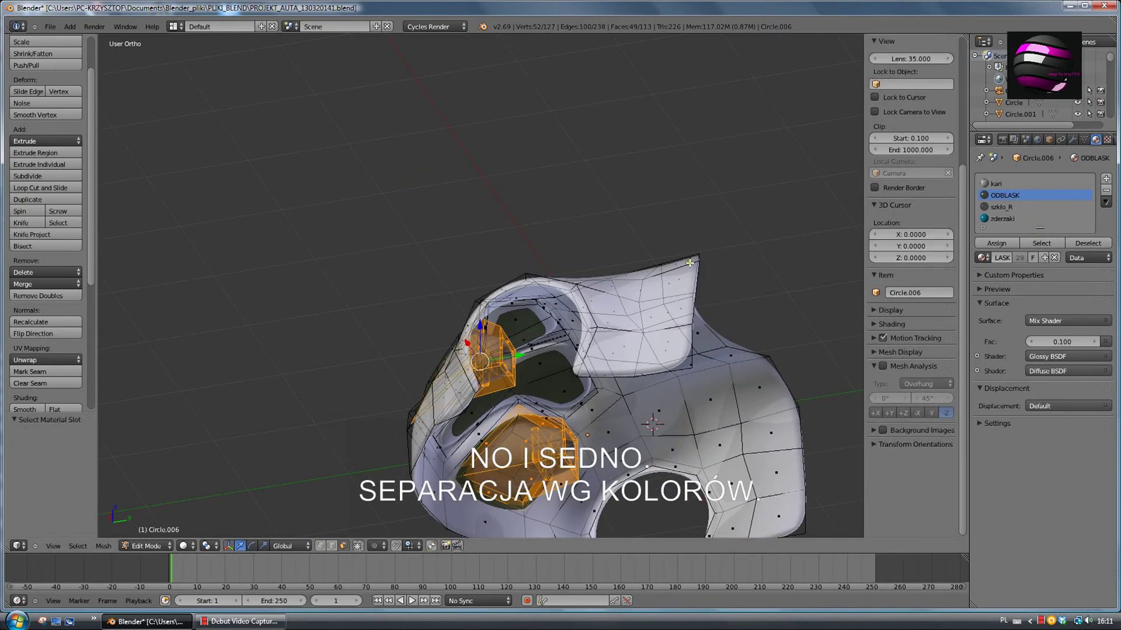
shift+middle_drag(623, 350, 588, 201)
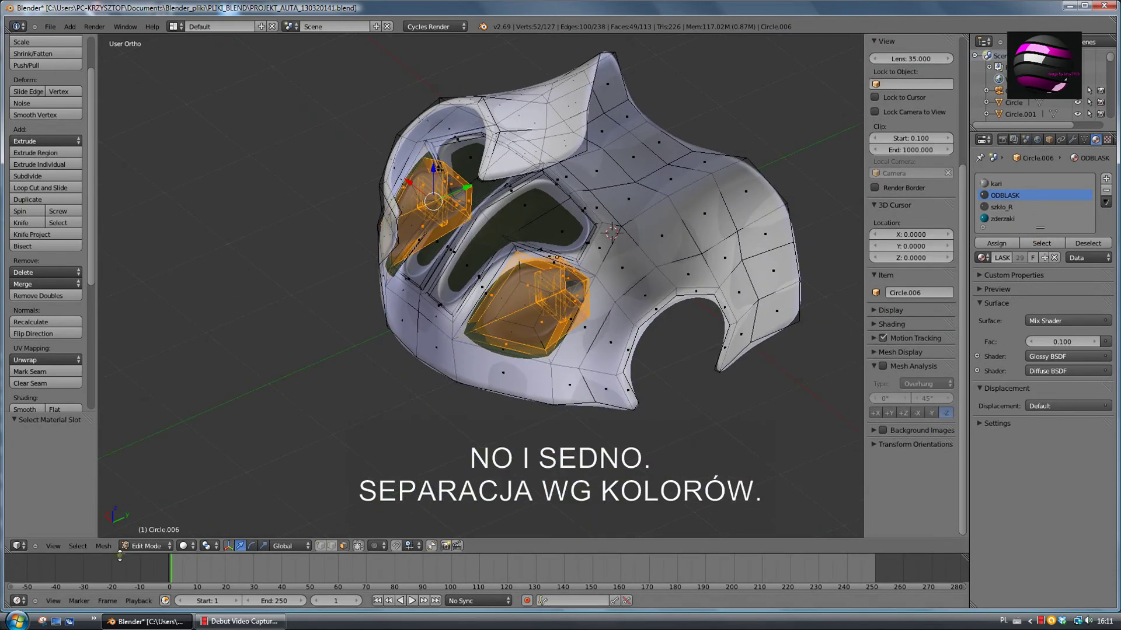
Separate the ODBLASK faces into their own object and move it to another layer.
click(103, 545)
mouse_move(219, 450)
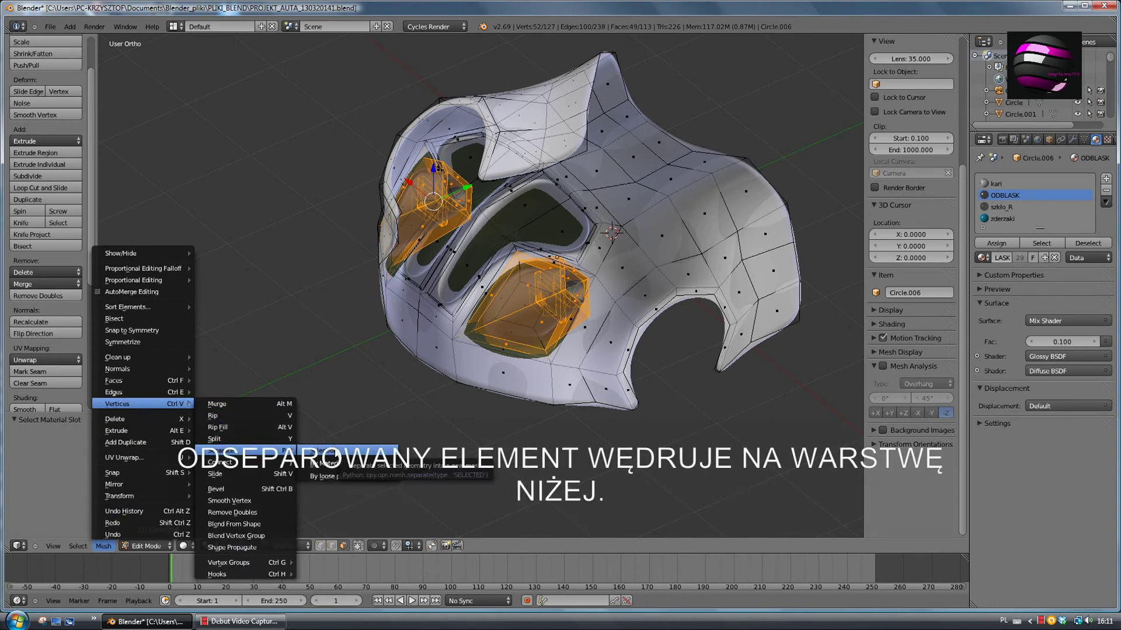
click(312, 452)
middle_drag(388, 448, 504, 467)
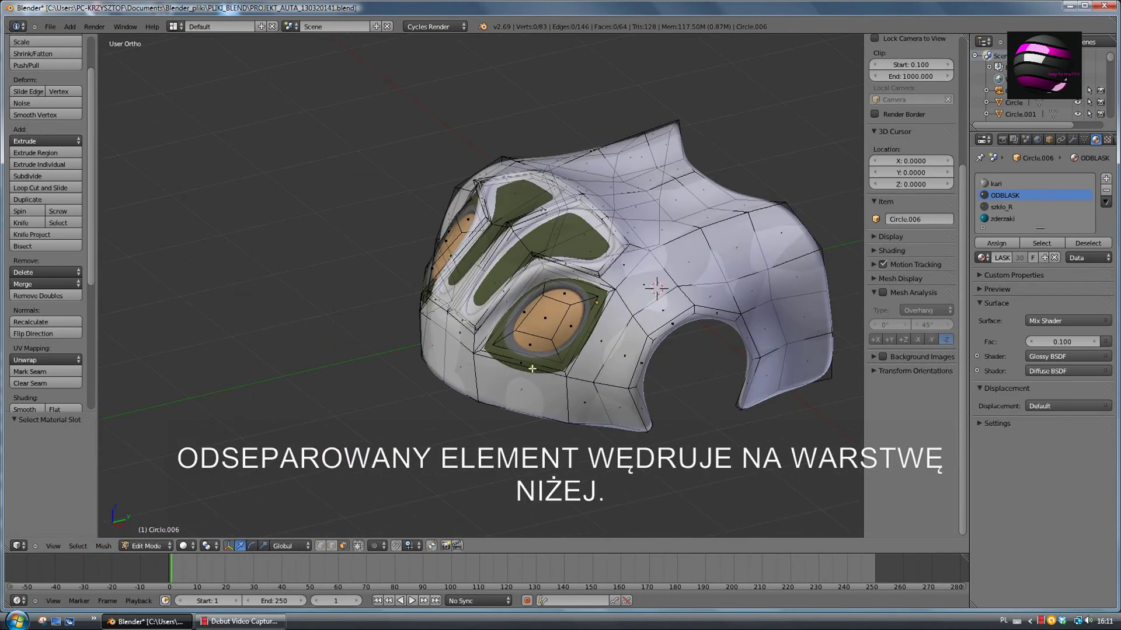
key(Tab)
right_click(532, 354)
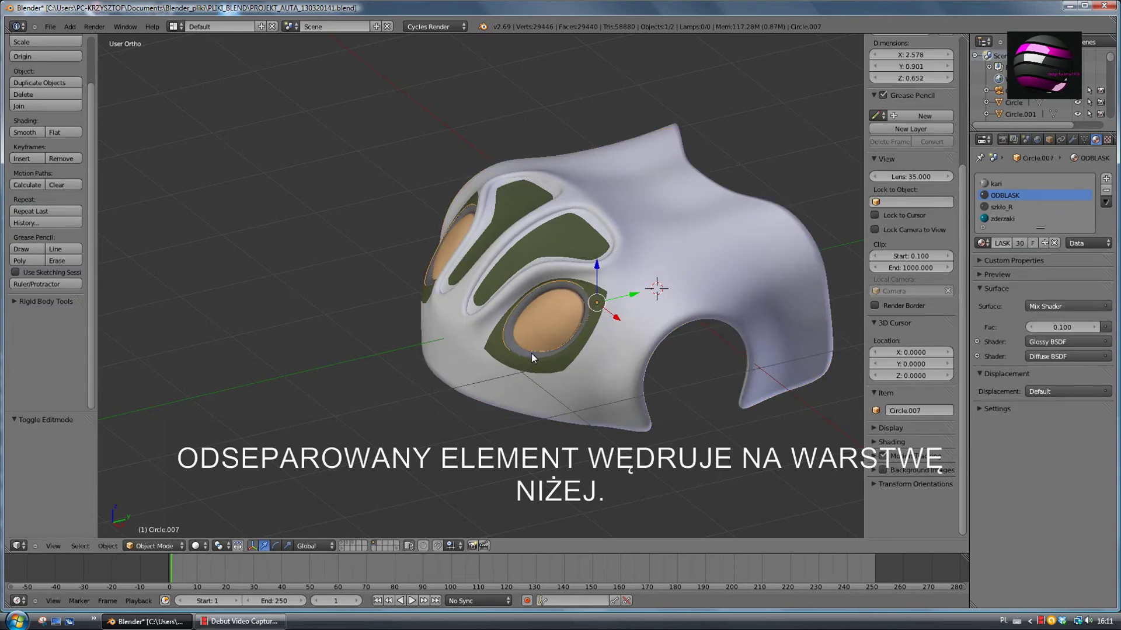
key(m)
click(667, 389)
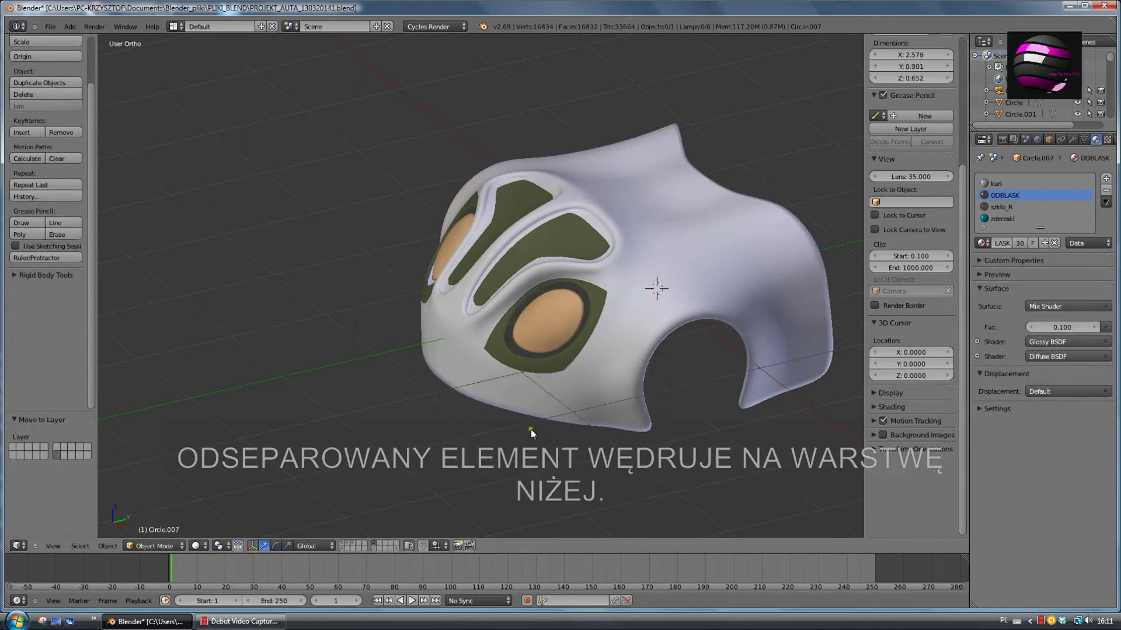
click(373, 547)
middle_drag(374, 549, 633, 425)
key(1)
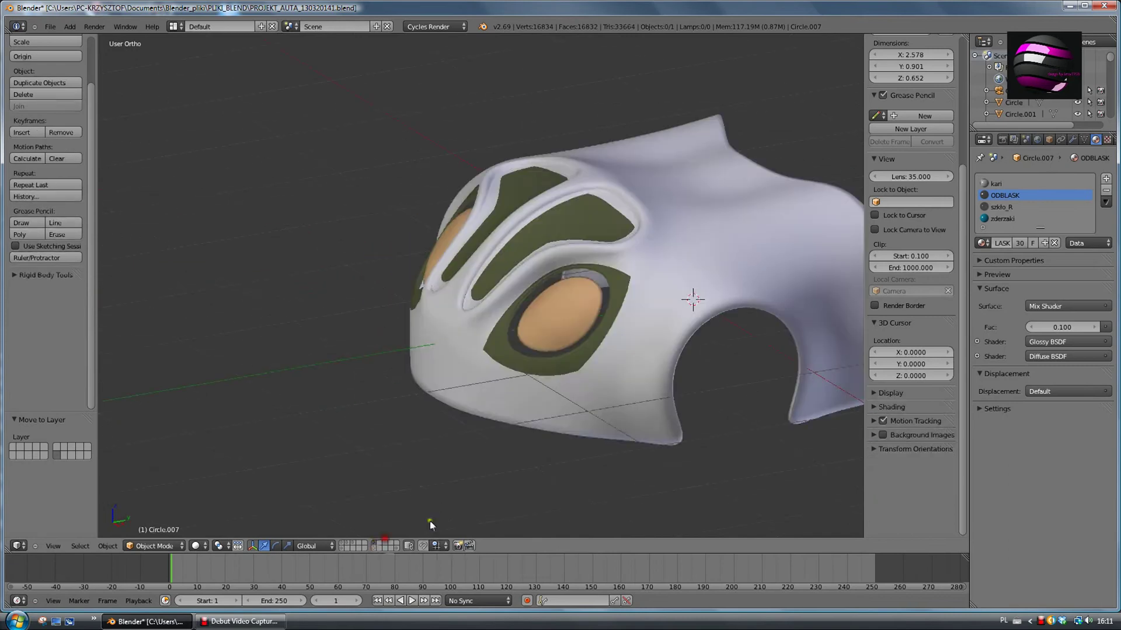
middle_drag(431, 524, 660, 350)
Separate the zderzaki faces from the body and move them to another layer.
right_click(660, 349)
key(Tab)
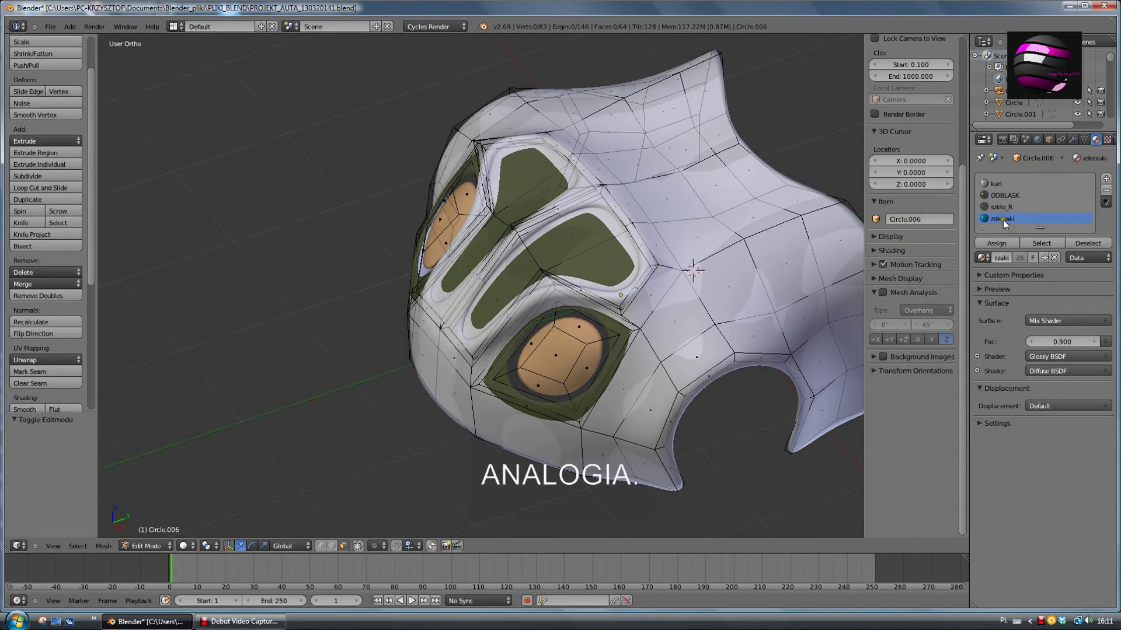
click(1036, 248)
mouse_move(642, 292)
middle_down()
mouse_move(589, 333)
mouse_move(652, 188)
middle_up()
key(p)
click(596, 338)
key(Tab)
key(m)
click(724, 235)
Assign the zderzaki material to selected faces remaining on the body.
middle_drag(722, 353, 548, 248)
right_click(549, 248)
key(Tab)
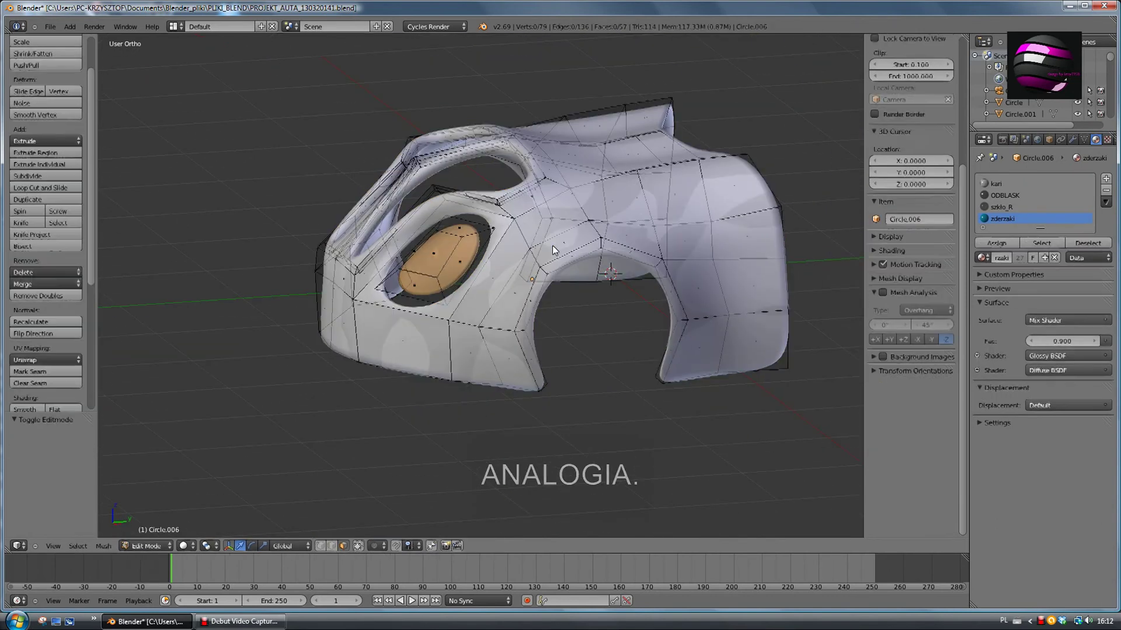
click(1006, 248)
mouse_move(675, 343)
middle_down()
mouse_move(732, 374)
mouse_move(653, 249)
middle_up()
key(Tab)
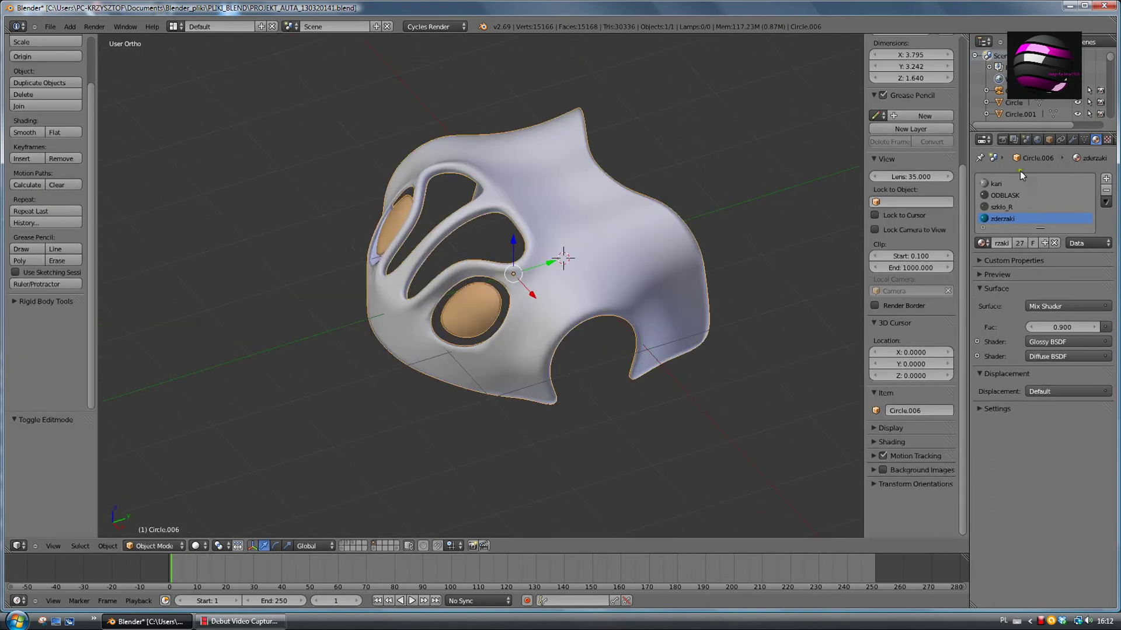
Apply the Mirror, Subsurf and Solidify modifiers on the body Circle.006.
click(1072, 139)
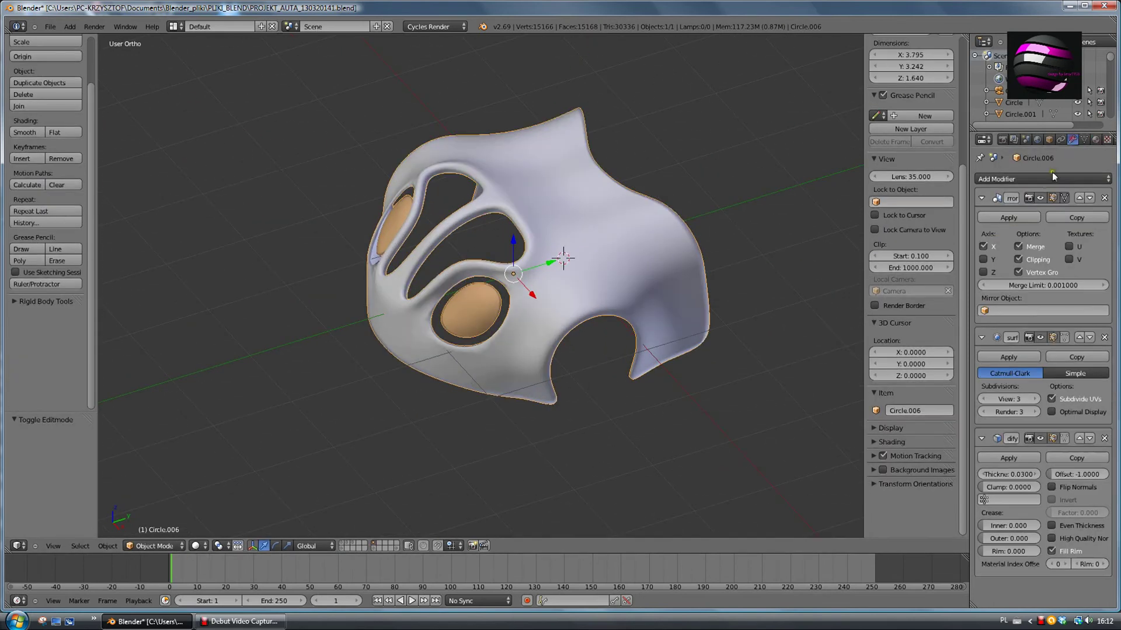
click(1016, 219)
key(Tab)
middle_drag(683, 302, 556, 253)
key(Tab)
scroll(499, 299, up, 2)
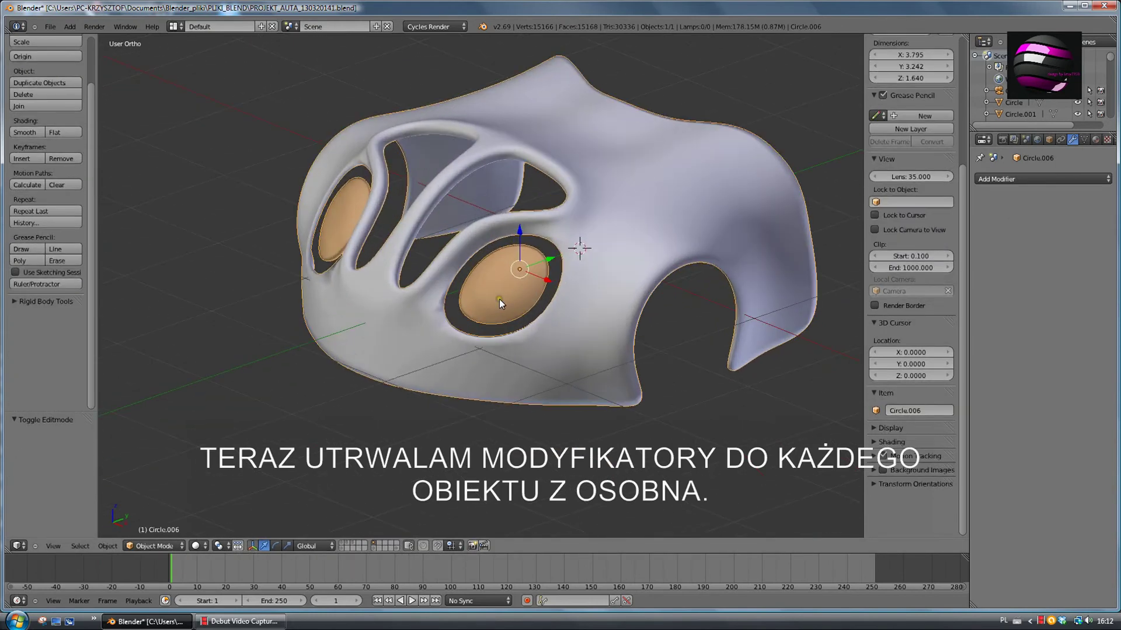
mouse_move(502, 288)
middle_down()
mouse_move(412, 208)
mouse_move(395, 254)
mouse_move(498, 268)
middle_up()
scroll(571, 234, up, 4)
middle_drag(570, 233, 599, 237)
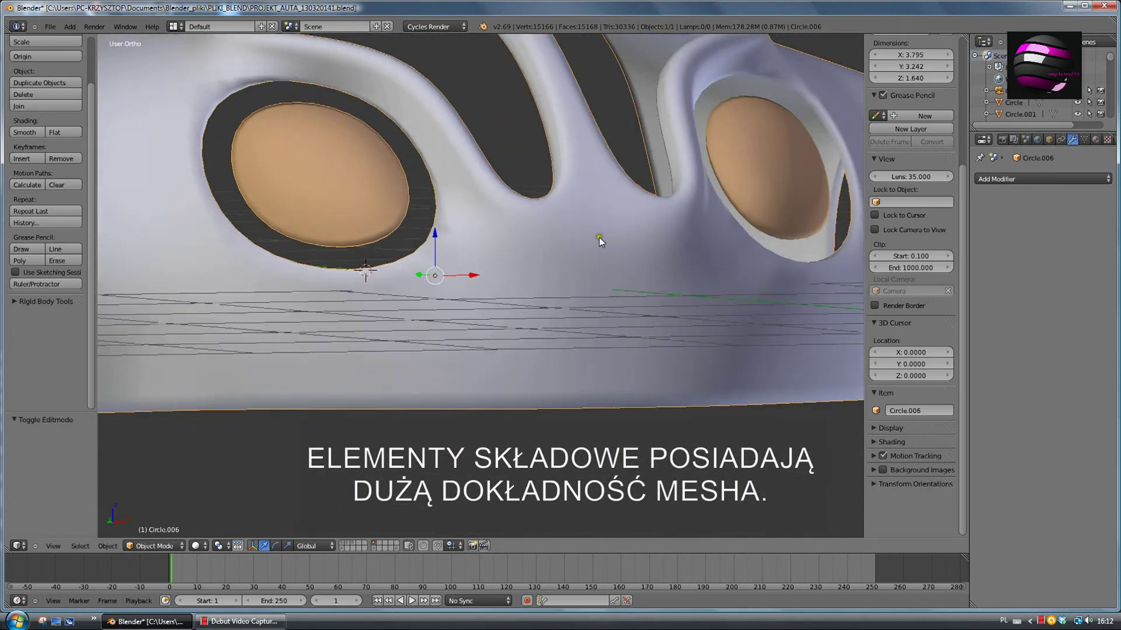
scroll(598, 237, down, 2)
Hide the body, apply the modifiers on the separated parts, then unhide everything.
key(h)
scroll(525, 292, up, 4)
mouse_move(526, 292)
middle_down()
mouse_move(552, 356)
mouse_move(451, 346)
mouse_move(498, 362)
middle_up()
right_click(535, 244)
scroll(535, 280, down, 3)
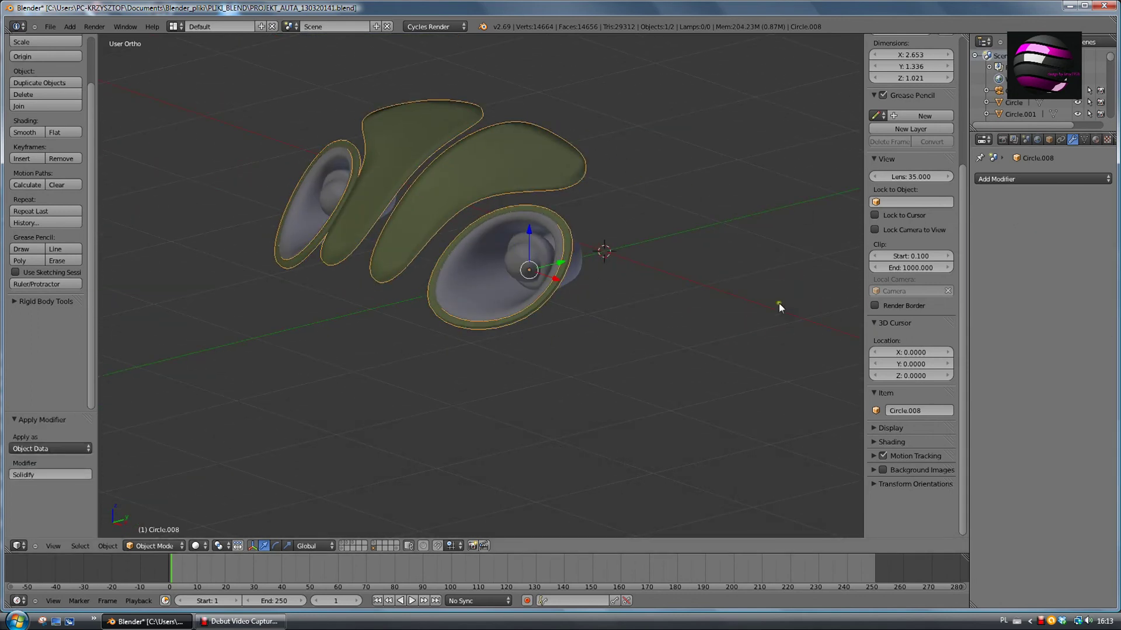
right_click(557, 281)
click(1008, 217)
click(1008, 217)
key(Tab)
key(Tab)
key(a)
scroll(671, 283, down, 2)
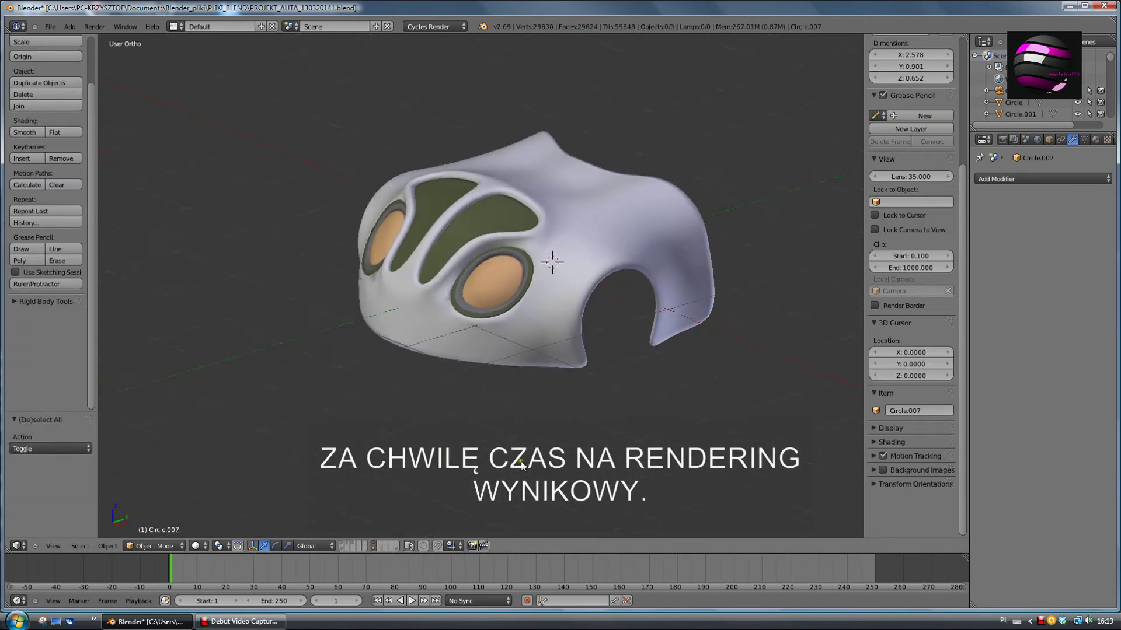
View through the camera and unwrap the body with Sphere Projection UVs.
key(KP_0)
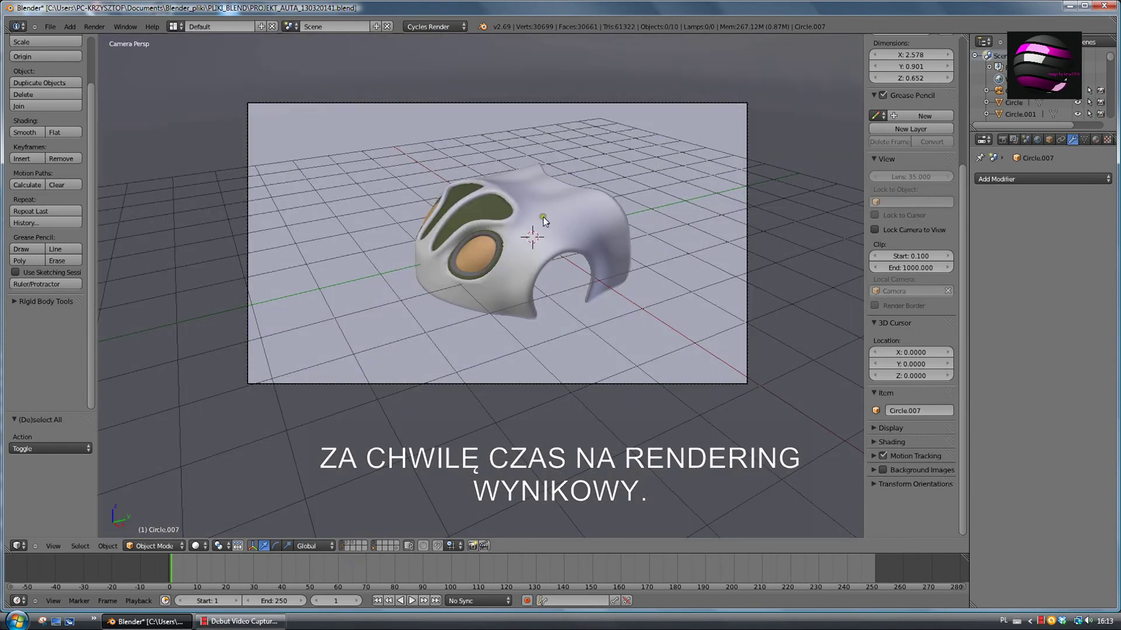
key(Tab)
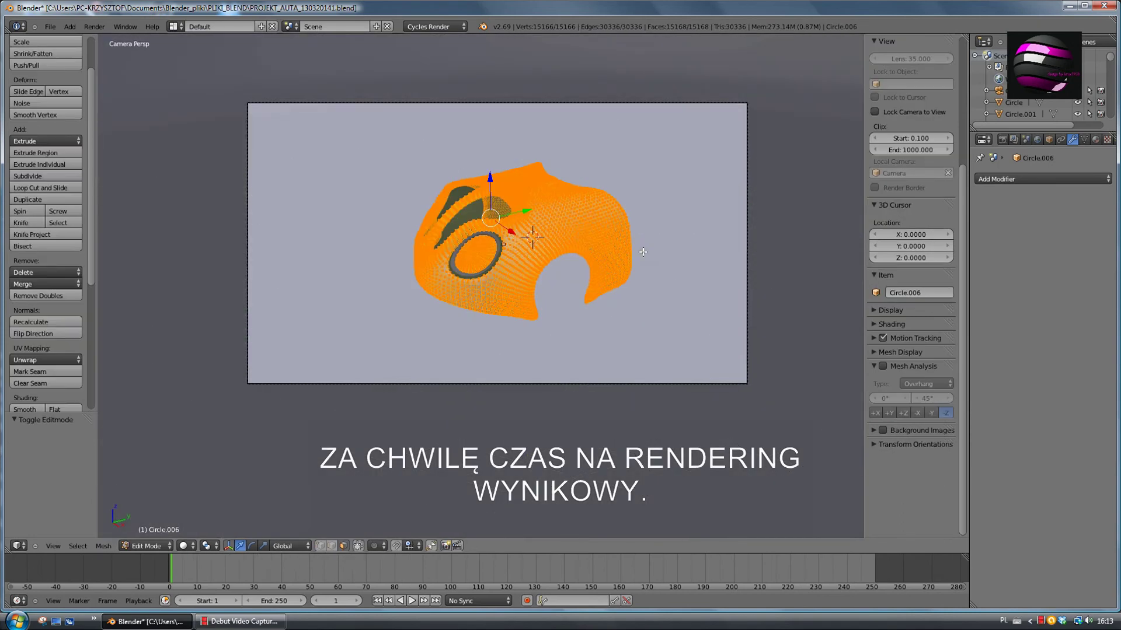
key(u)
click(589, 205)
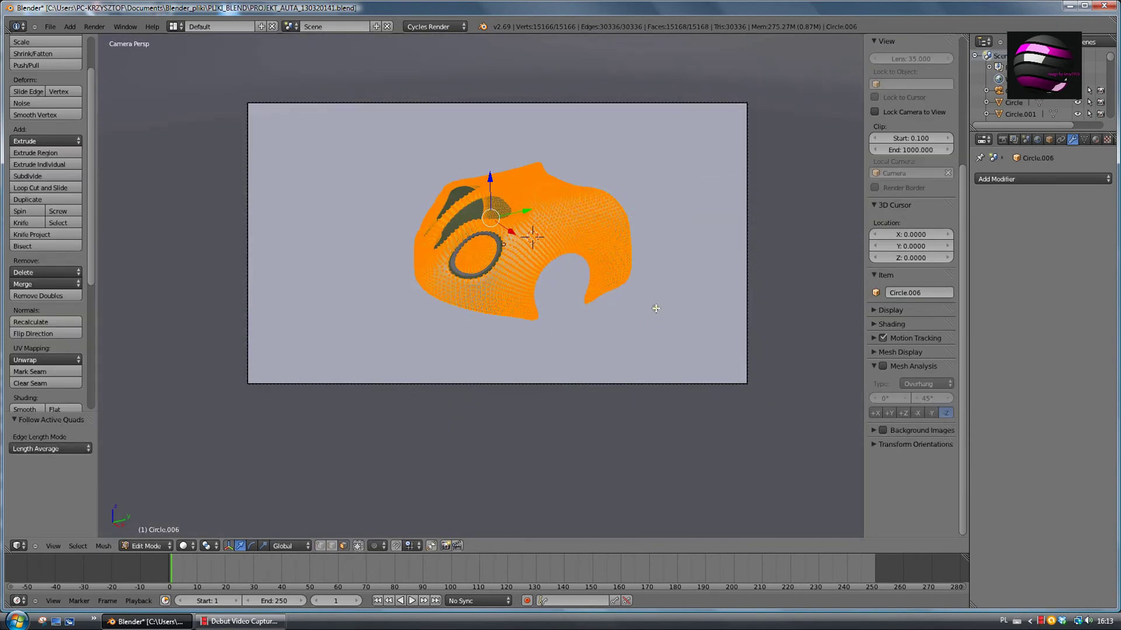
key(Tab)
Switch to the Compositing layout and preview the scene rendered in Cycles.
click(175, 26)
click(196, 71)
click(196, 601)
click(220, 527)
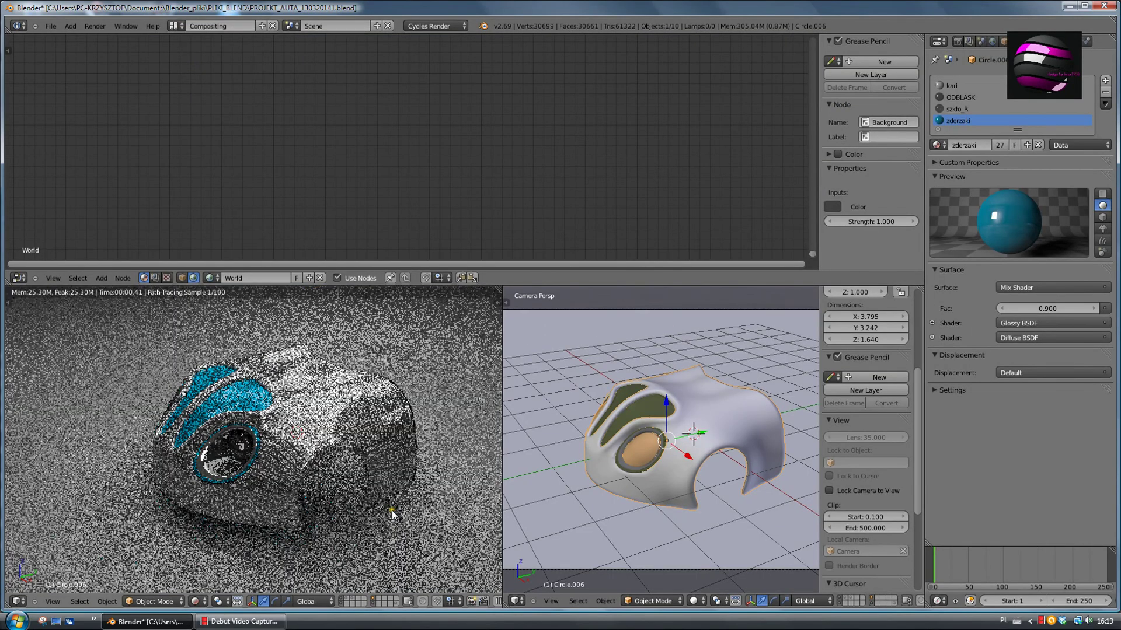
Check the ground plane and car body, then return the viewport to Solid shading.
right_click(747, 418)
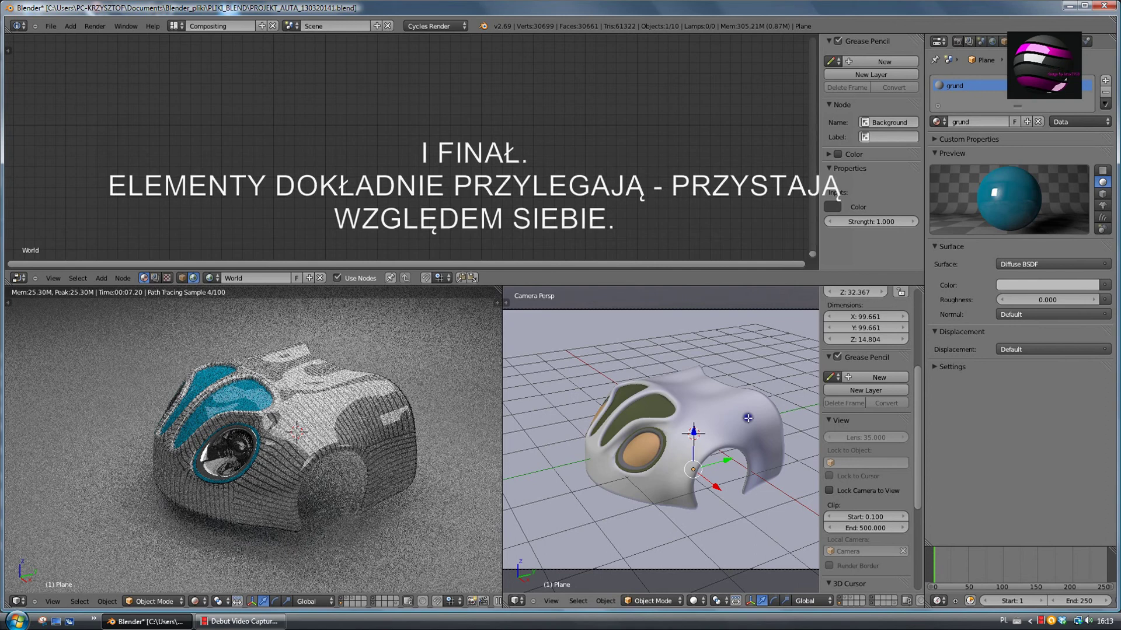
right_click(726, 409)
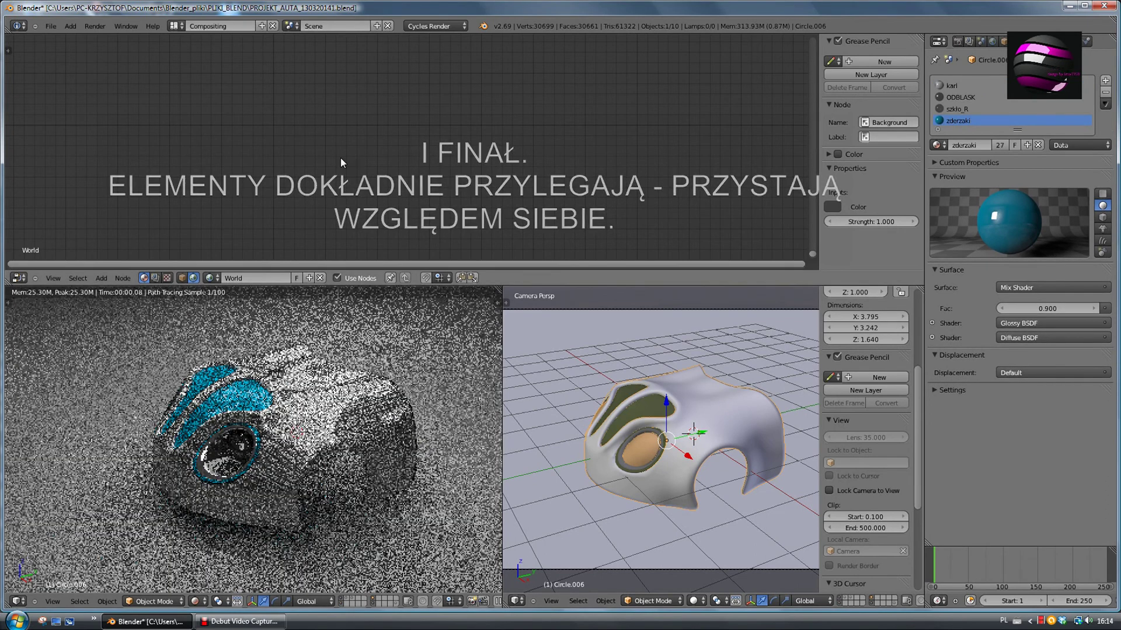
click(195, 602)
click(211, 564)
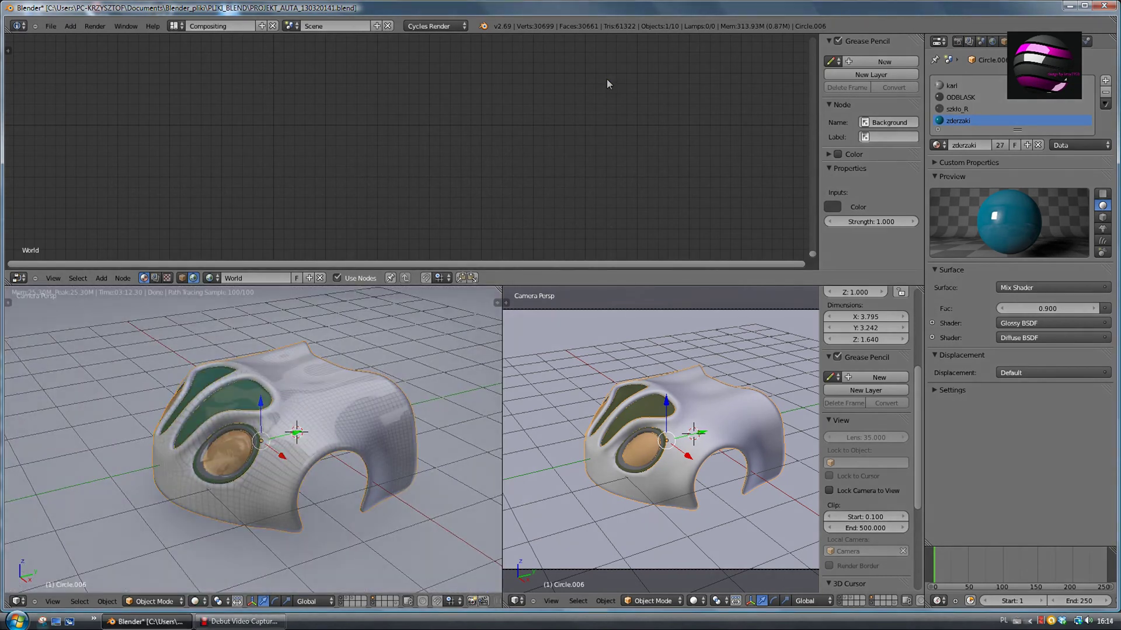